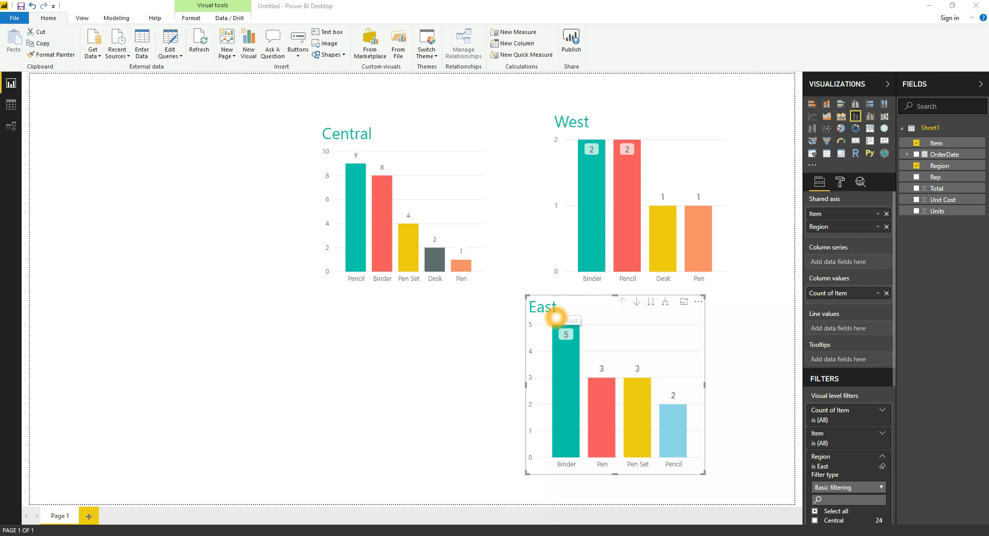
Step: Deselect the East chart by clicking empty canvas space
click(462, 360)
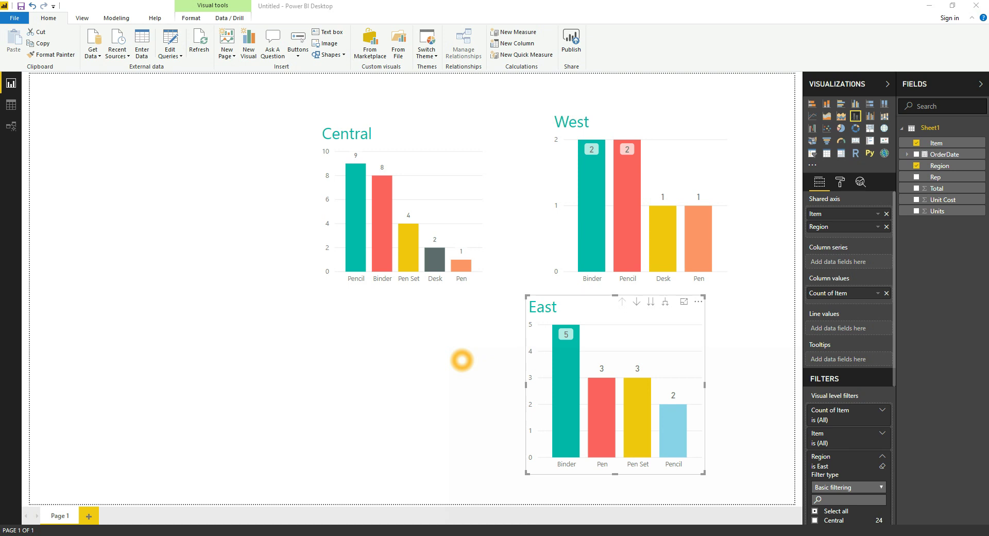
click(370, 360)
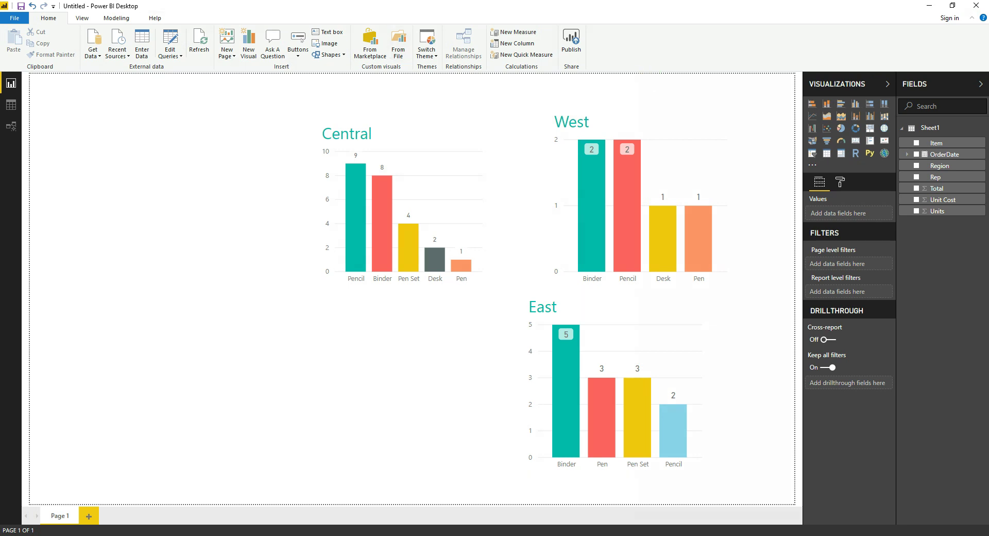
Step: Turn on the Bookmarks and Selection panes from the View ribbon, then return to Home
click(82, 18)
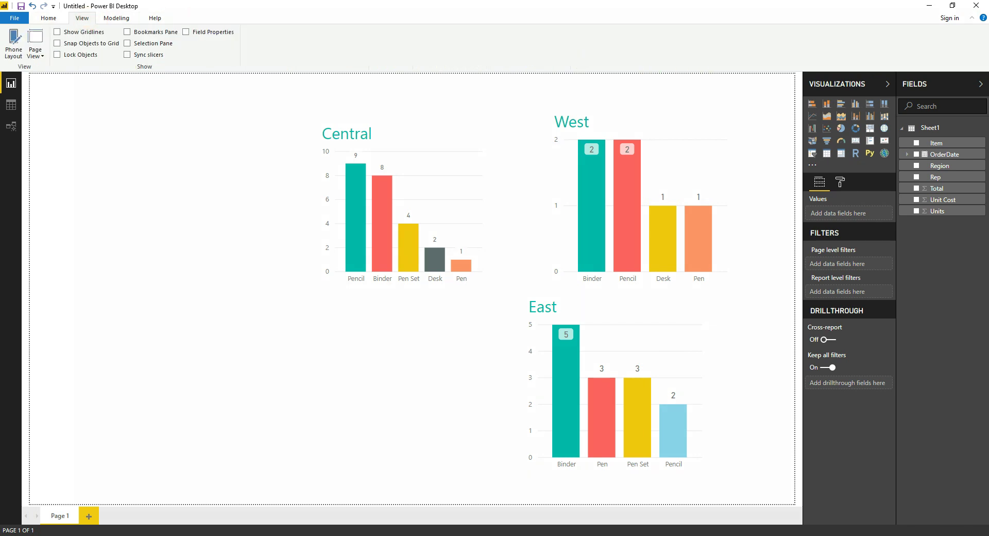
click(126, 32)
click(127, 43)
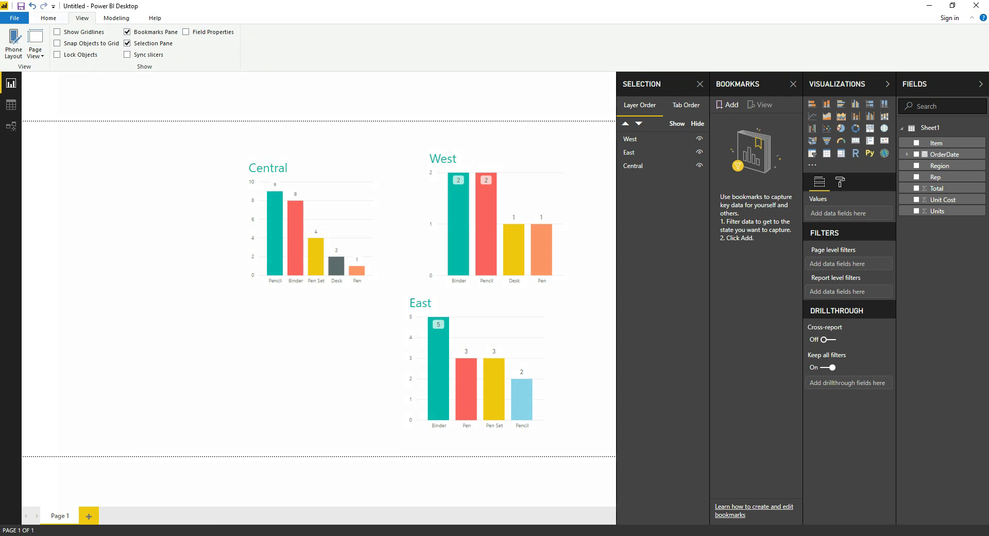
click(48, 18)
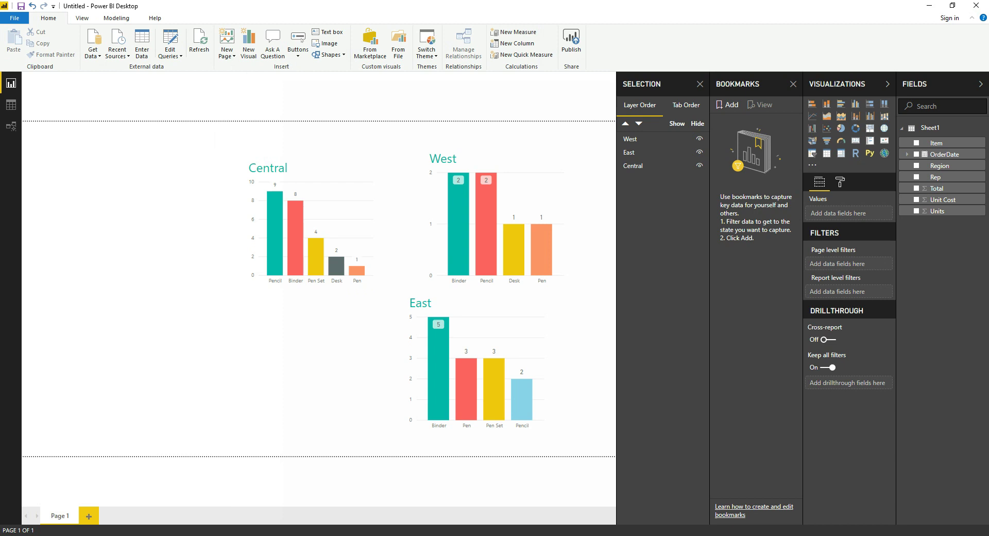
Step: Insert a blank button and move it left of the Central chart
click(298, 51)
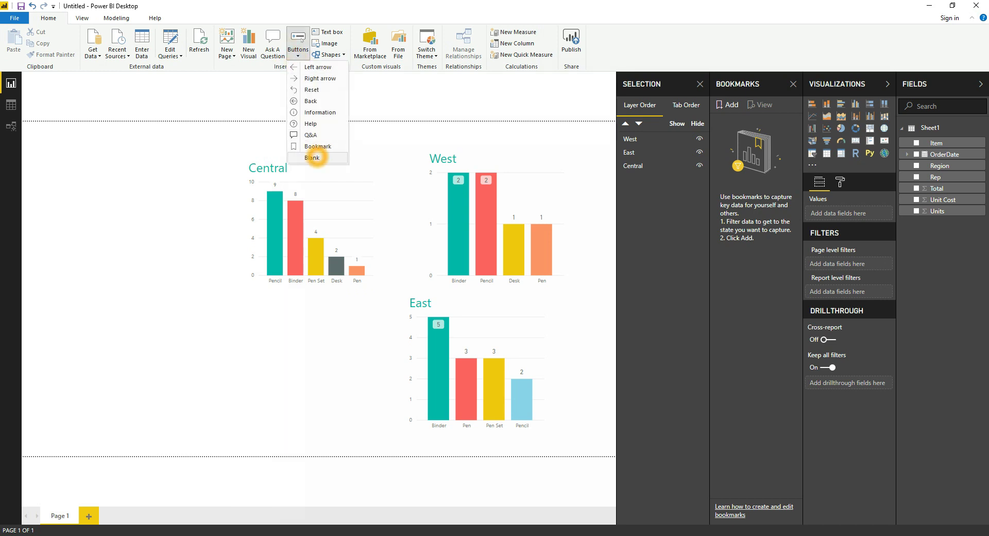
click(312, 157)
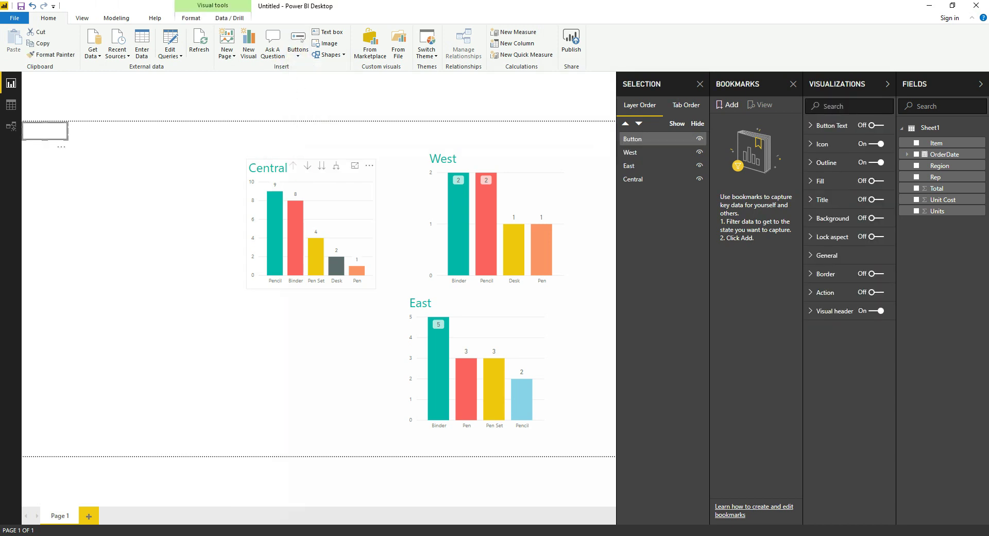
drag(45, 130, 86, 162)
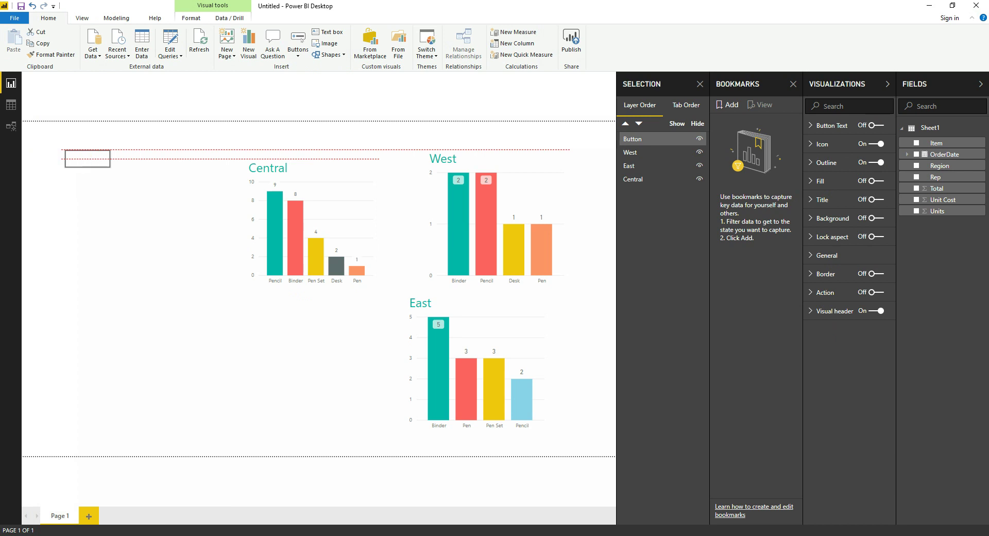
click(85, 162)
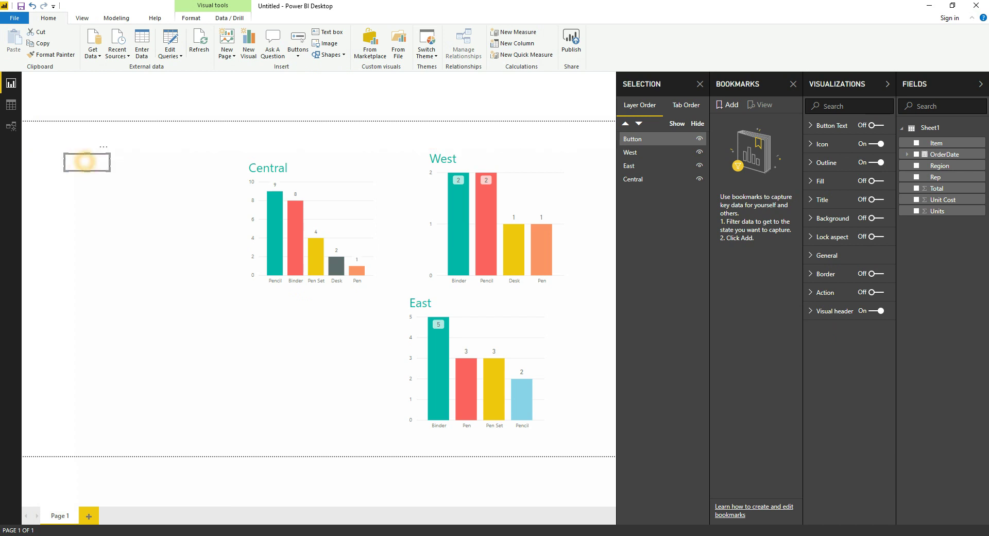
click(572, 153)
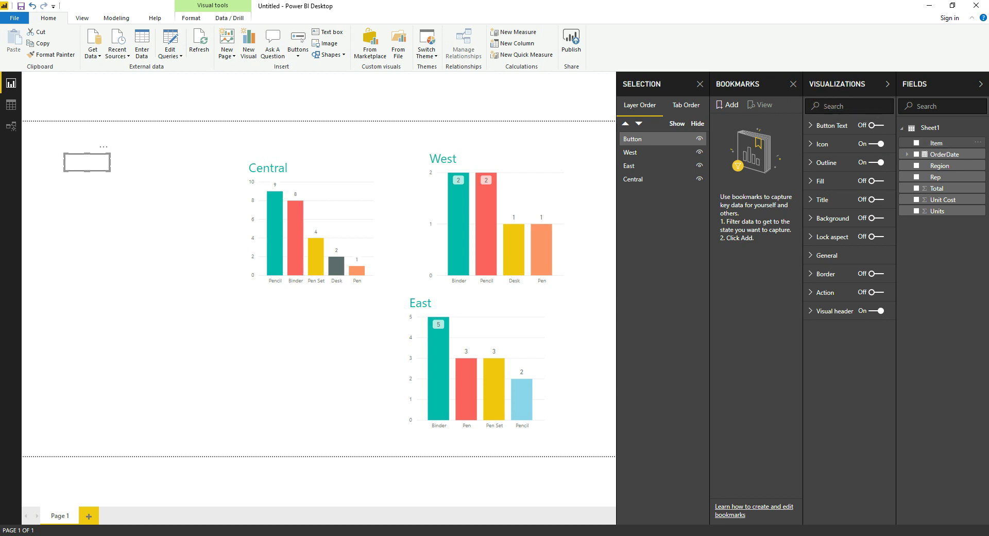
Step: Turn on button text and label the button 'East'
click(876, 126)
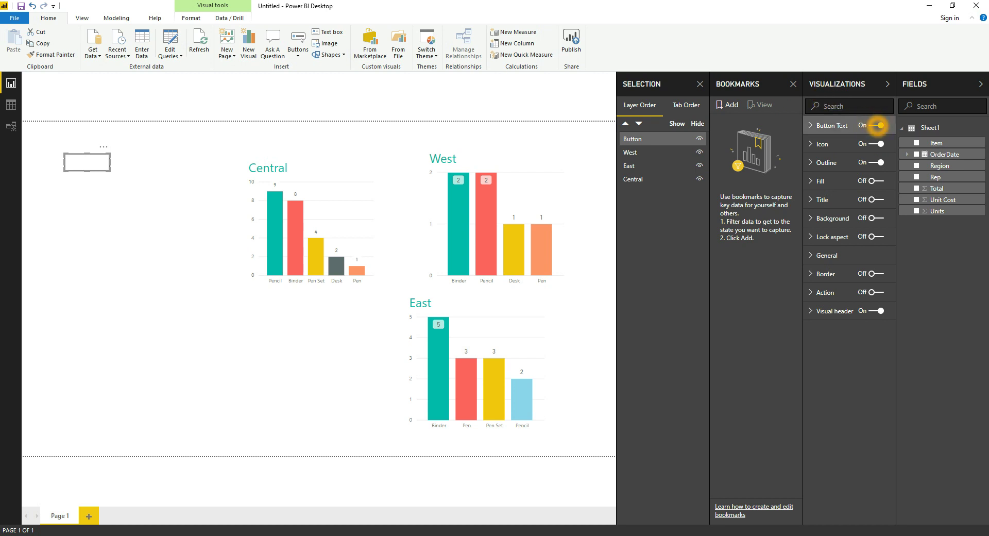
click(835, 125)
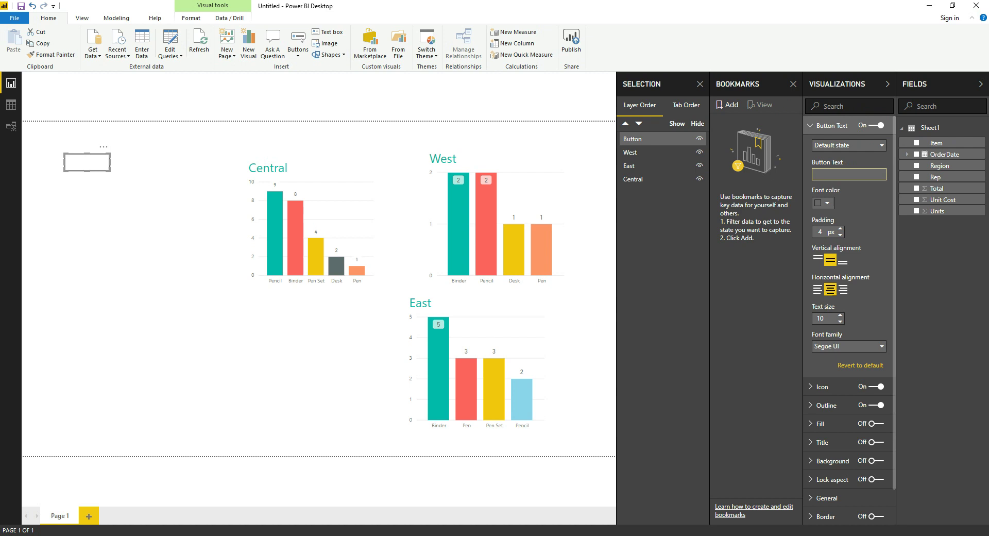
click(843, 175)
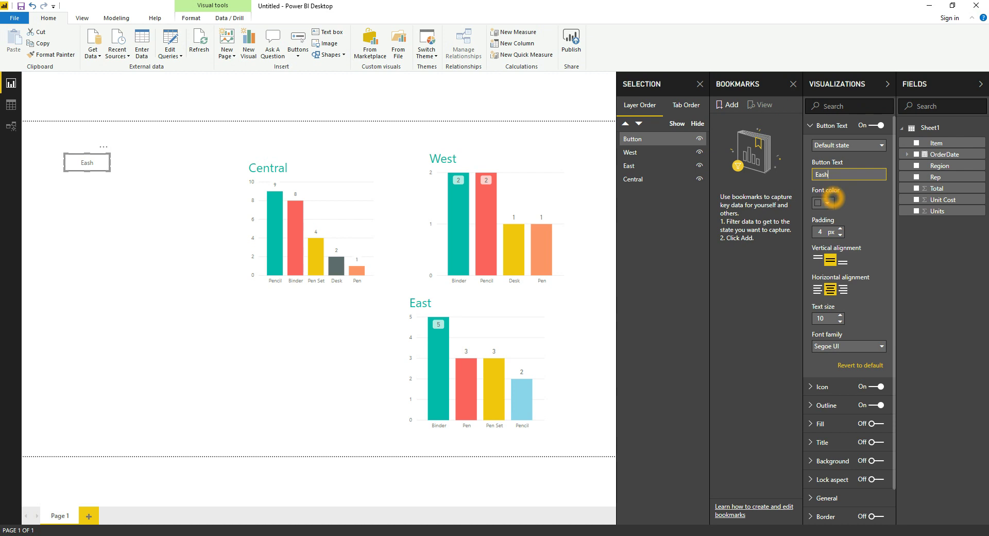
text(t)
Step: Set the East label's font colour to red and its text size to 20
click(824, 203)
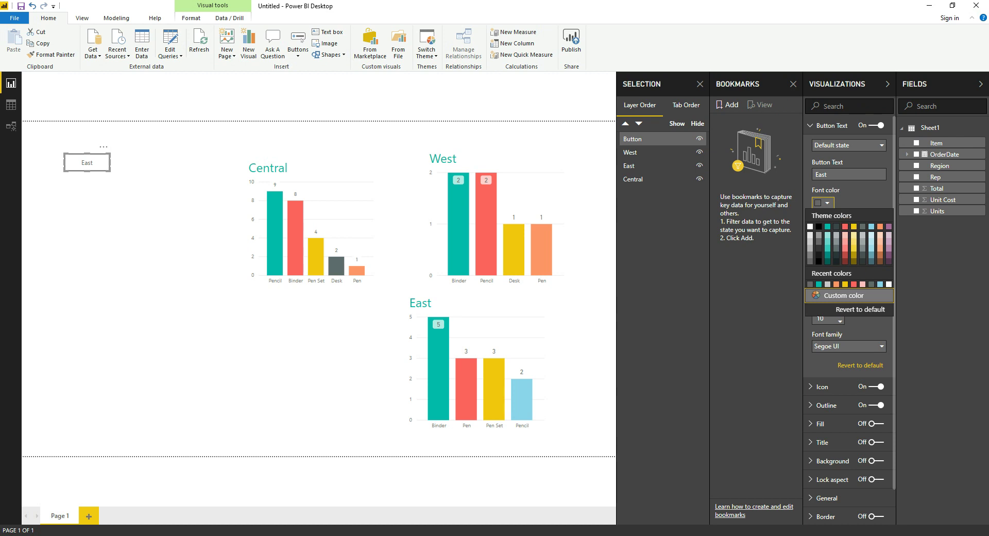
click(853, 227)
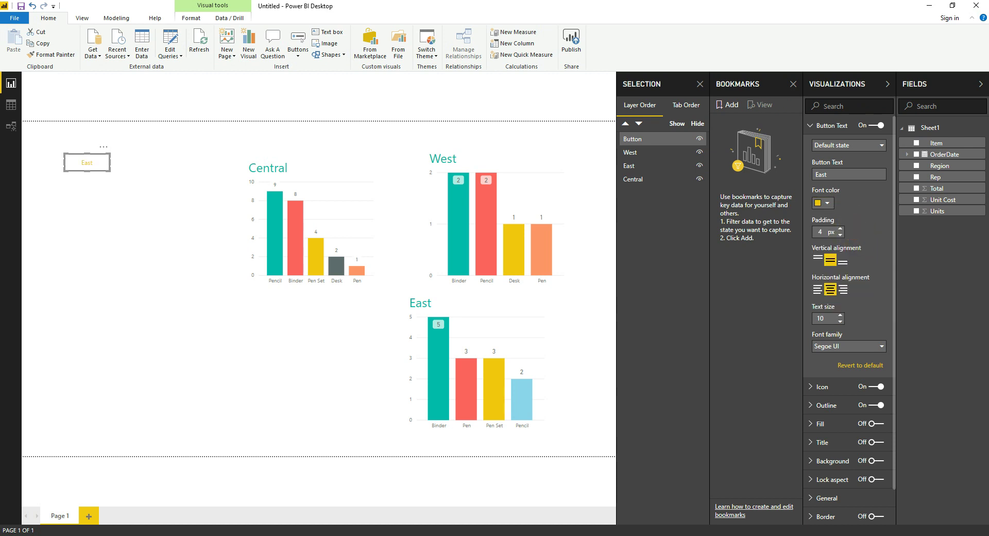
click(823, 202)
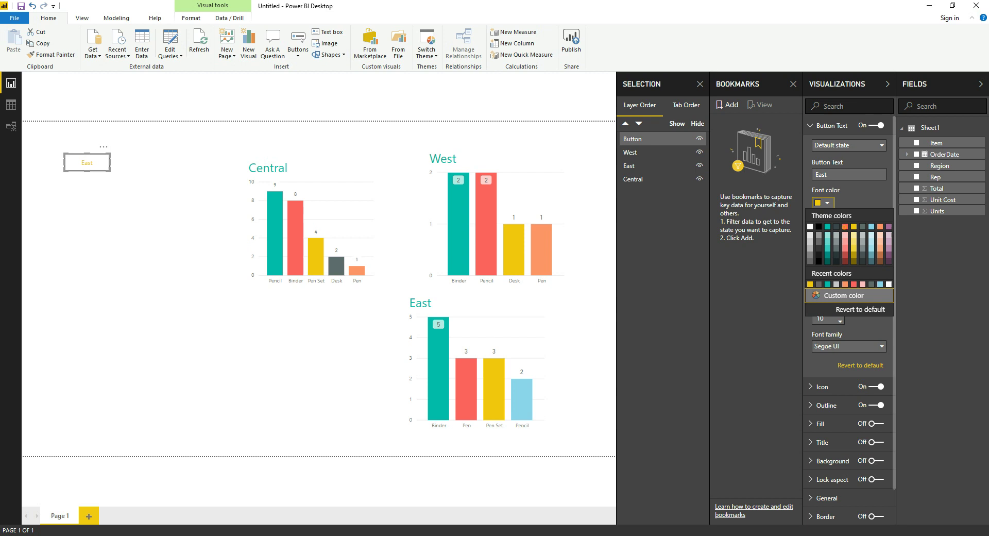
click(845, 227)
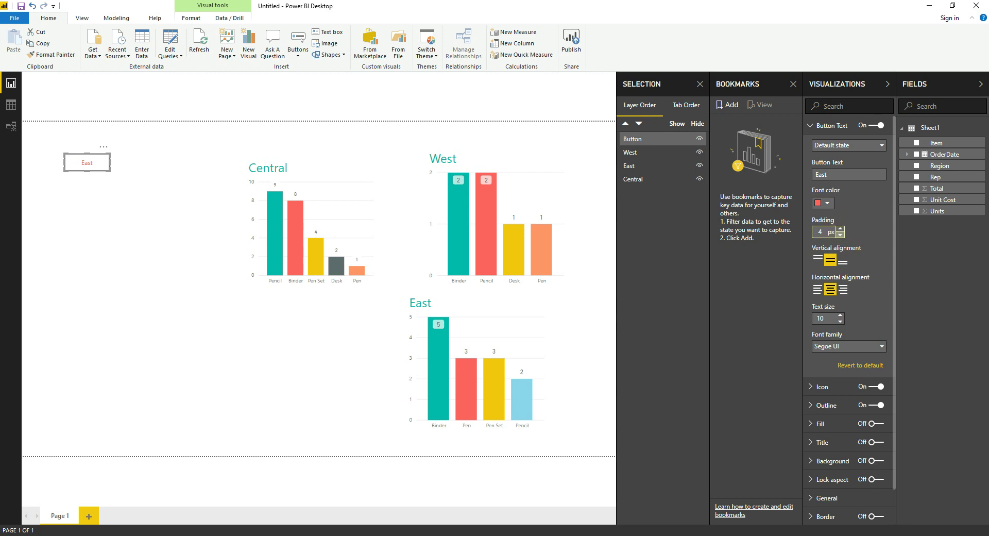
click(841, 316)
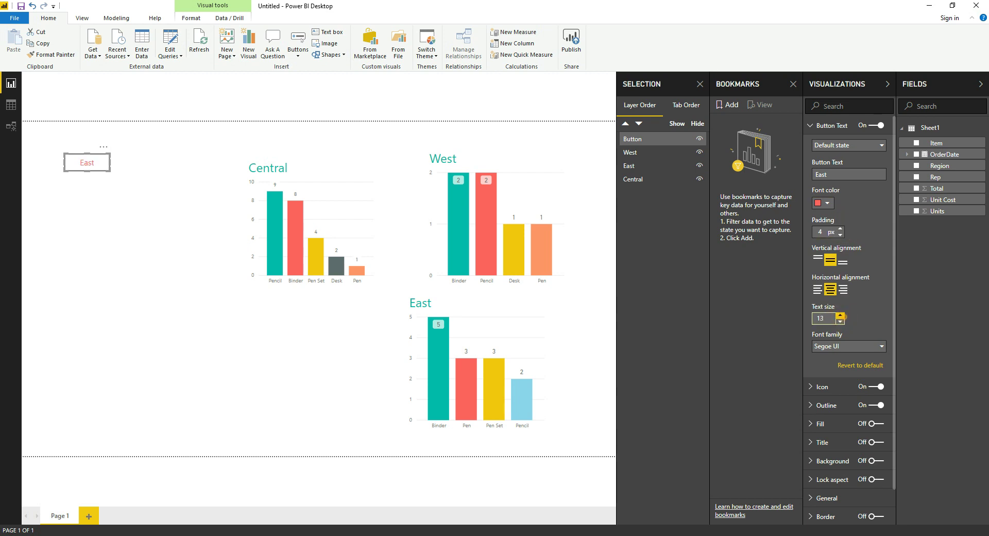
drag(841, 316, 841, 315)
click(164, 228)
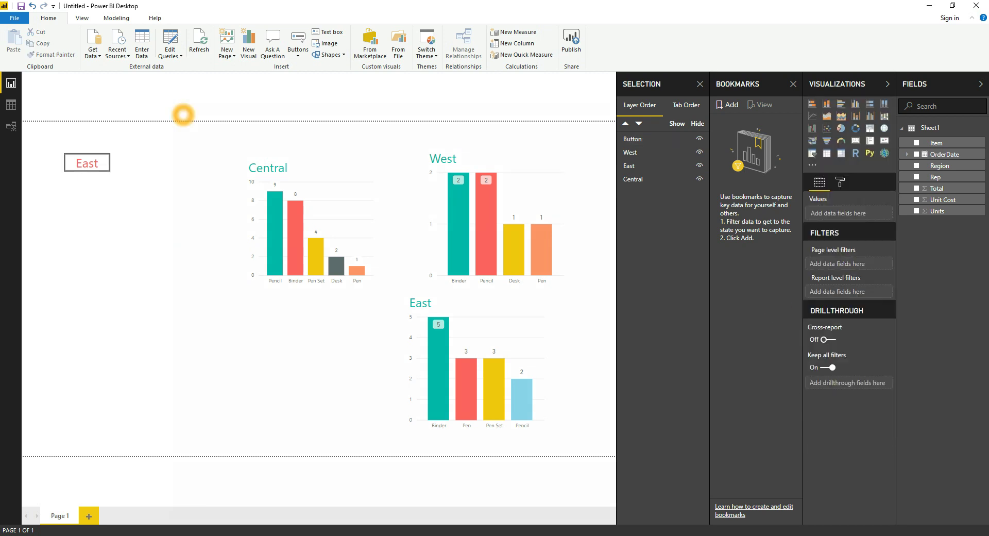
Step: Insert another blank button below East and give it the text label 'Central'
click(298, 43)
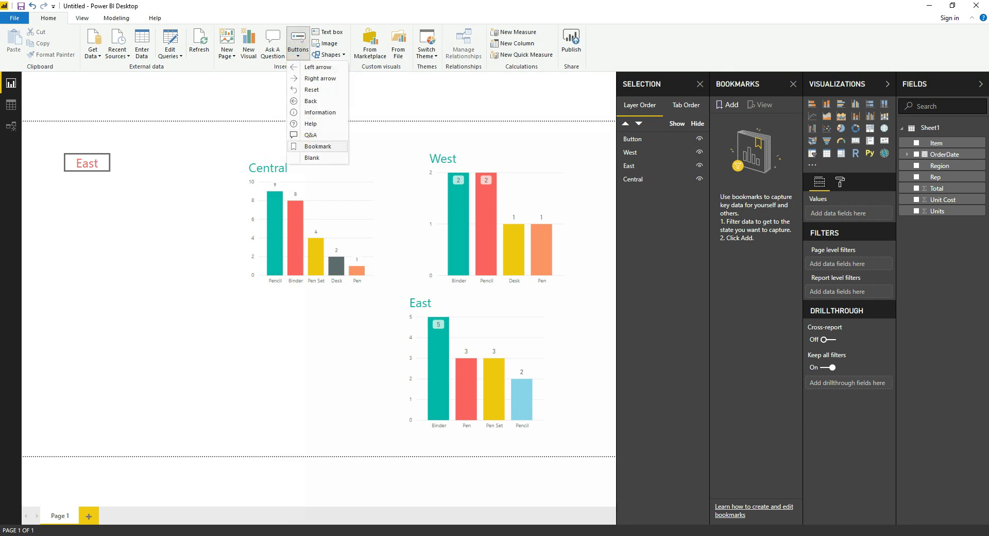
click(312, 157)
drag(54, 129, 88, 193)
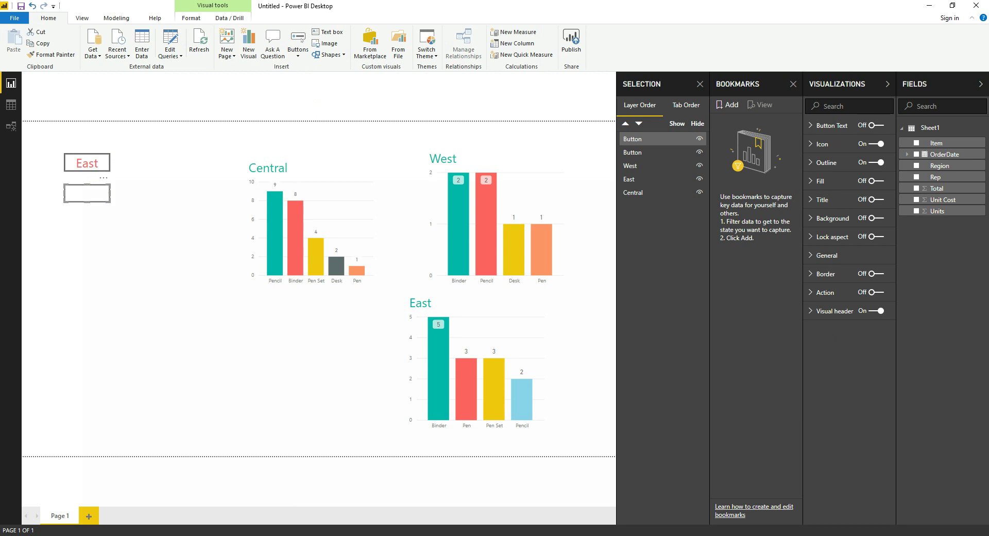
click(876, 125)
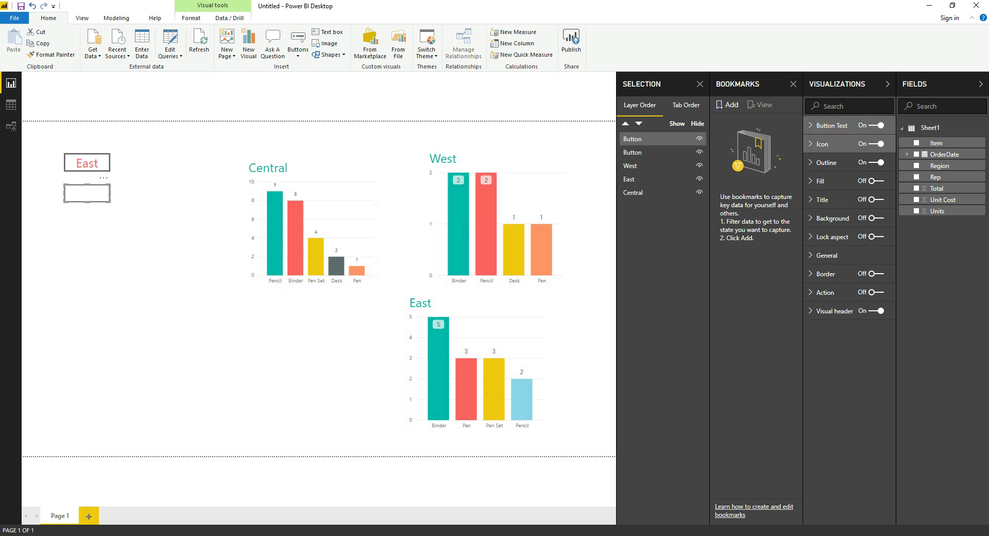
click(832, 128)
click(843, 174)
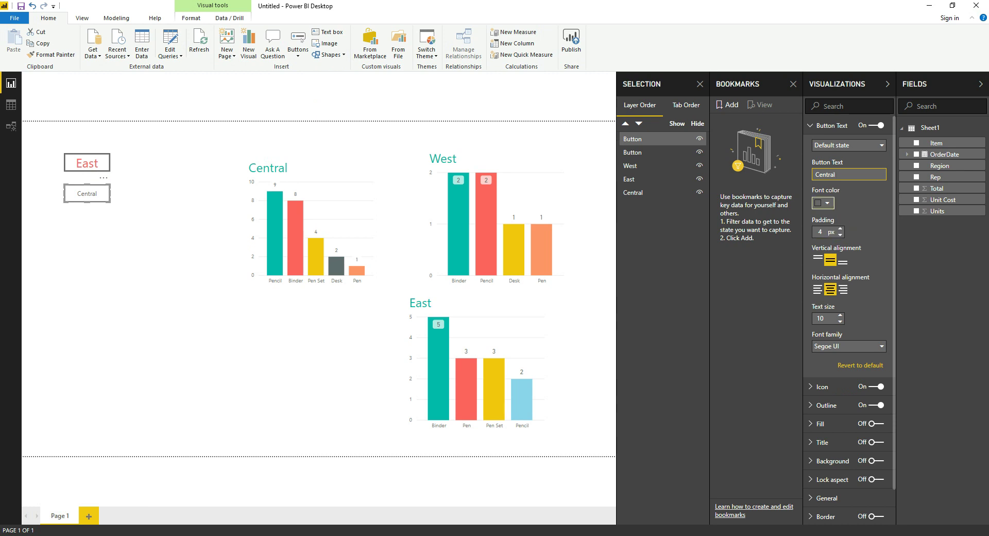
Step: Make the Central label red with text size 20
click(822, 203)
click(849, 230)
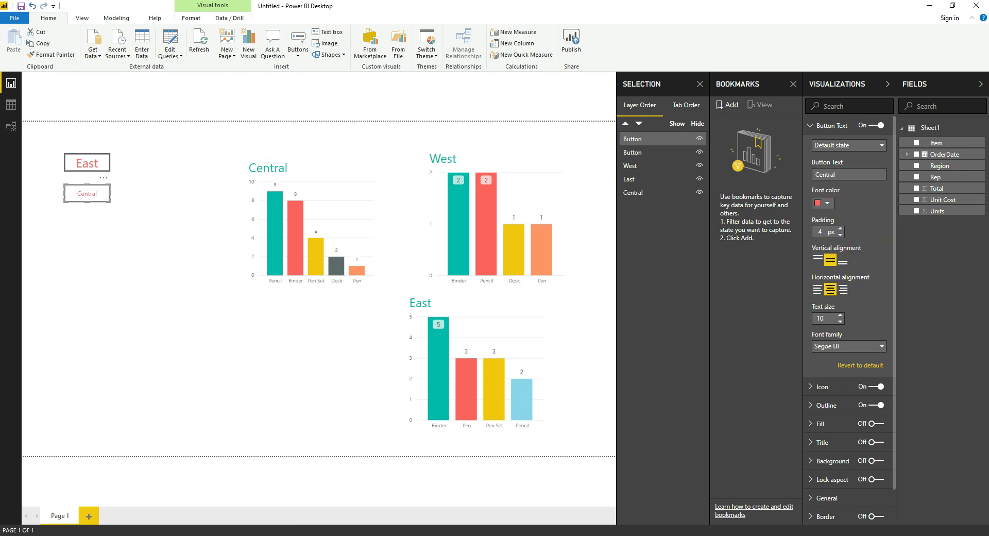
click(827, 318)
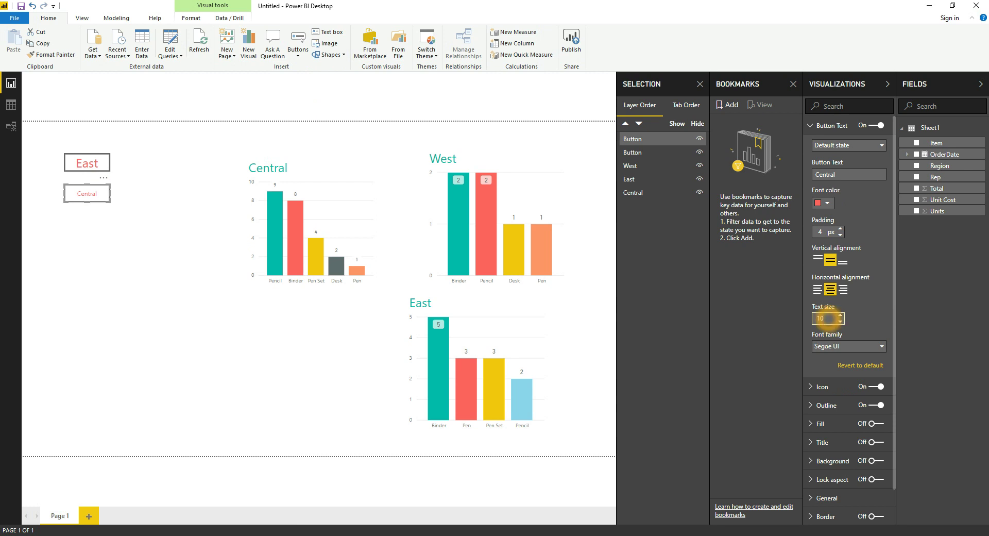
text(20)
click(799, 319)
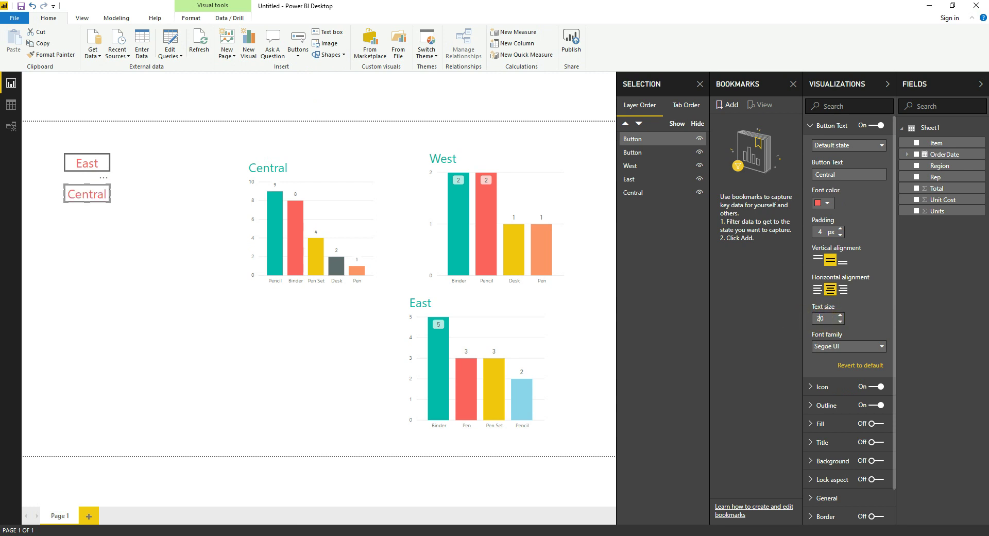
click(774, 319)
click(140, 159)
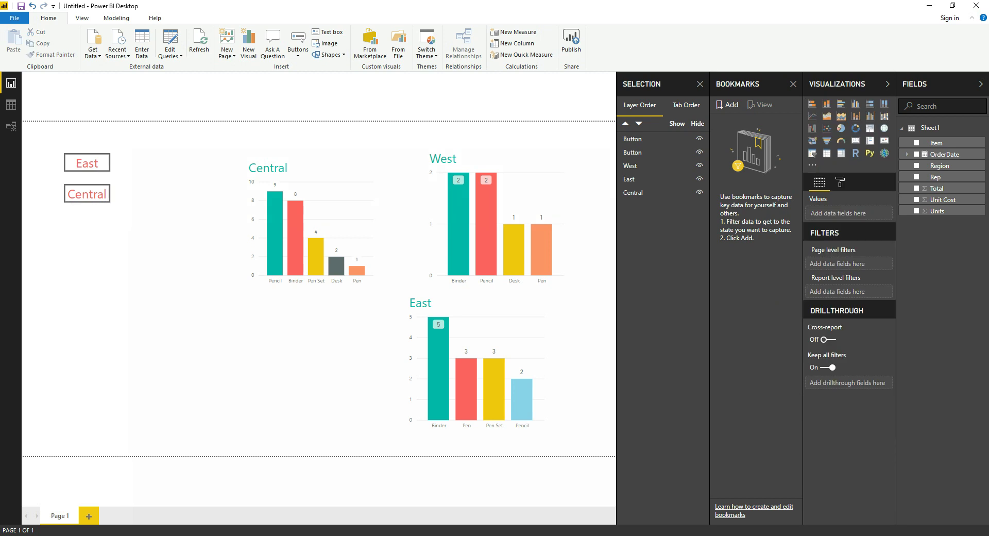
Step: Insert a third blank button below Central and label it 'West'
click(298, 44)
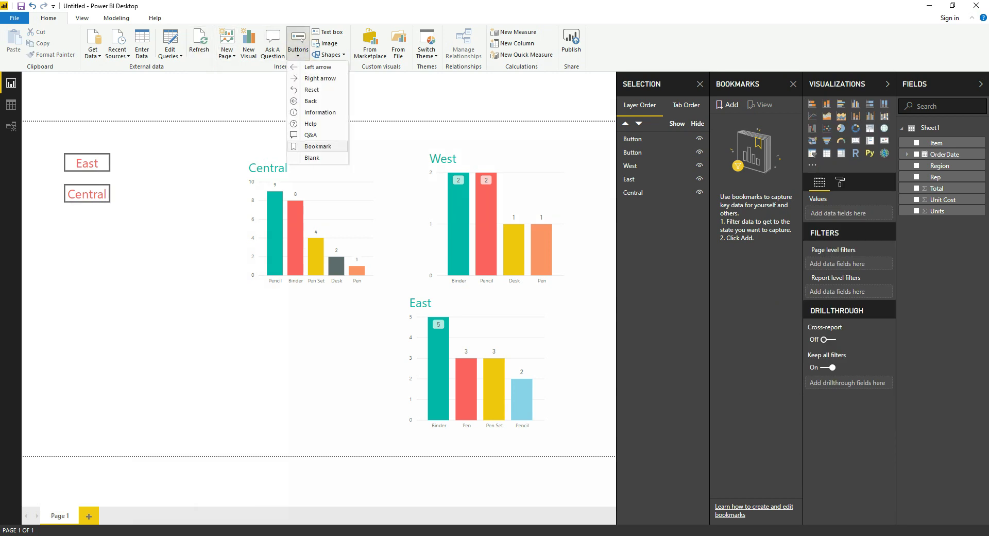
click(309, 161)
drag(49, 125, 90, 224)
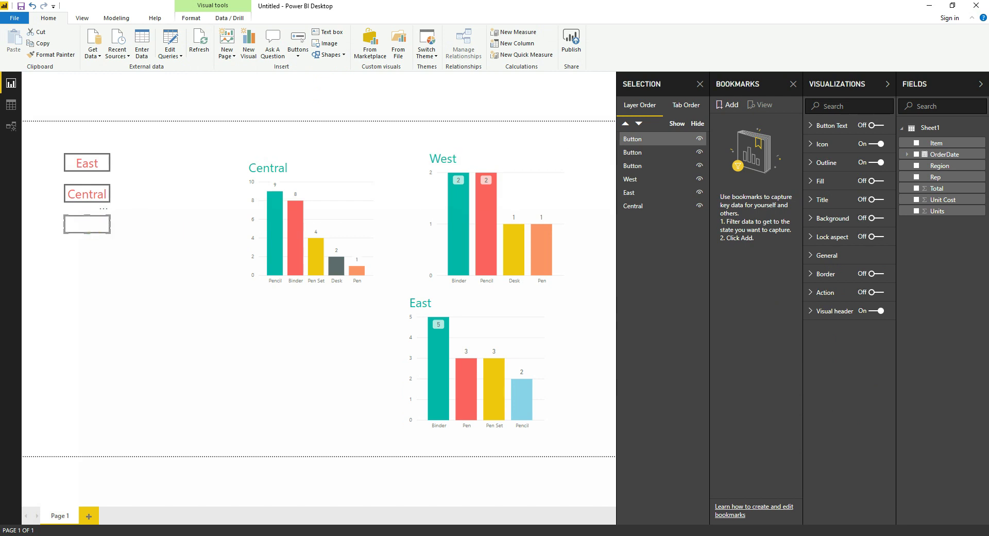
click(876, 125)
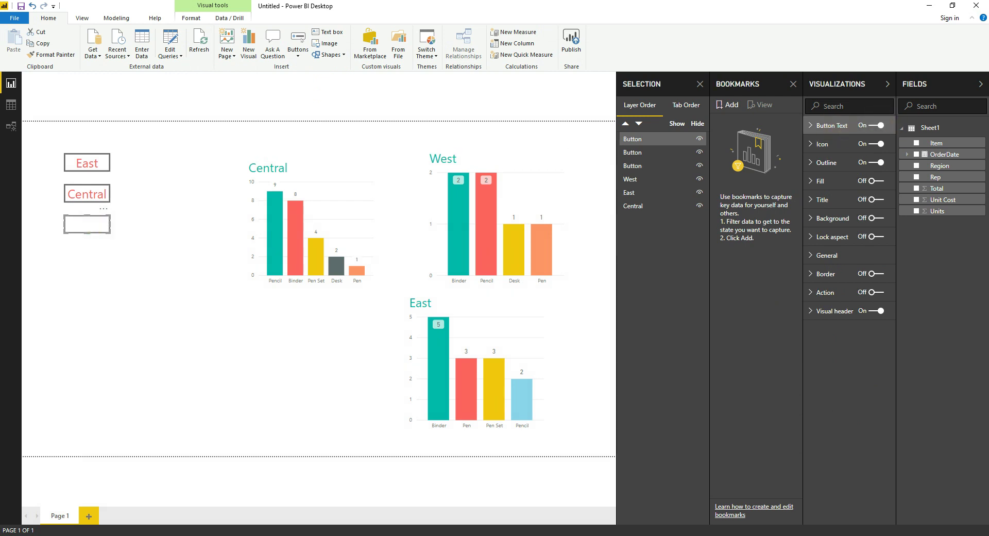
click(832, 125)
click(844, 174)
text(West)
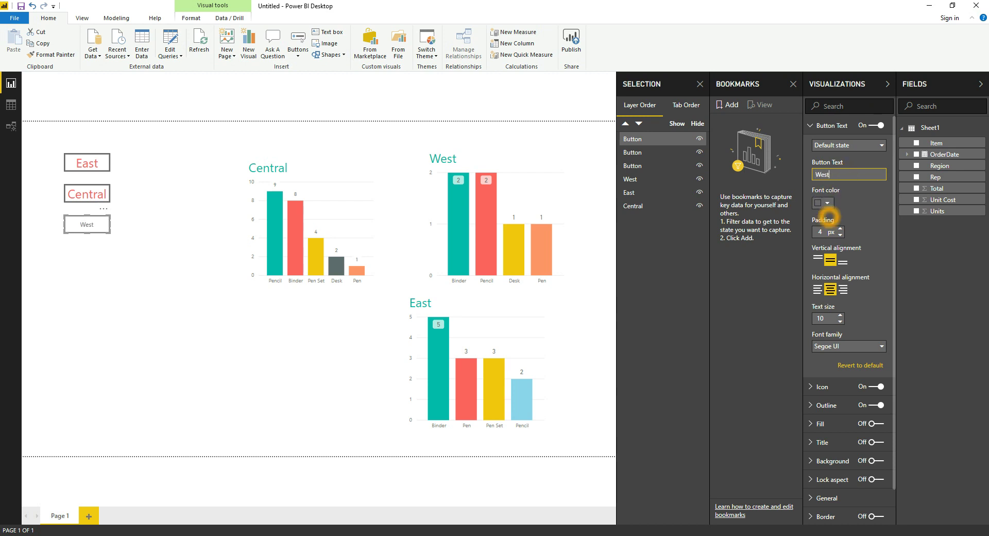
Step: Set the West label's text size to 20 and its font colour to red
click(824, 317)
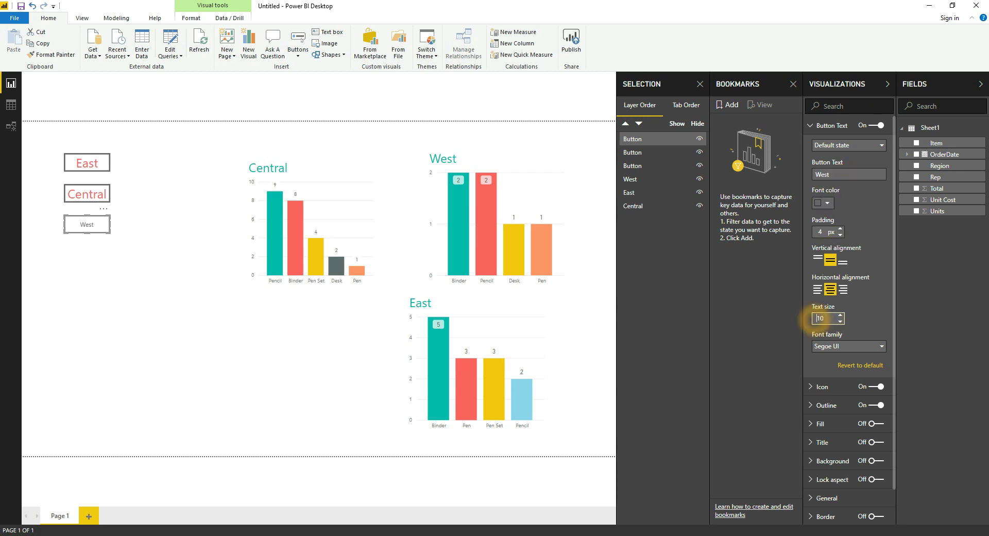
text(20)
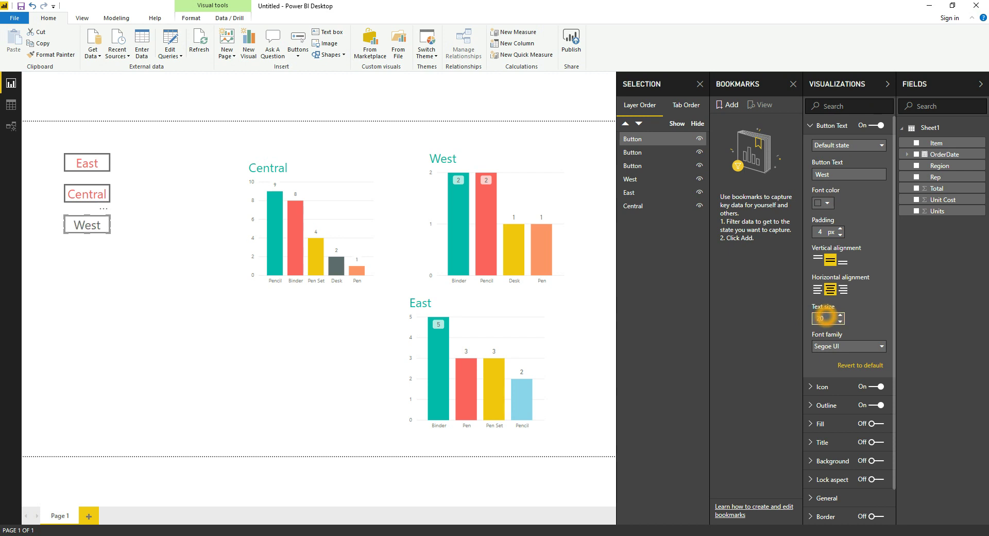
click(769, 292)
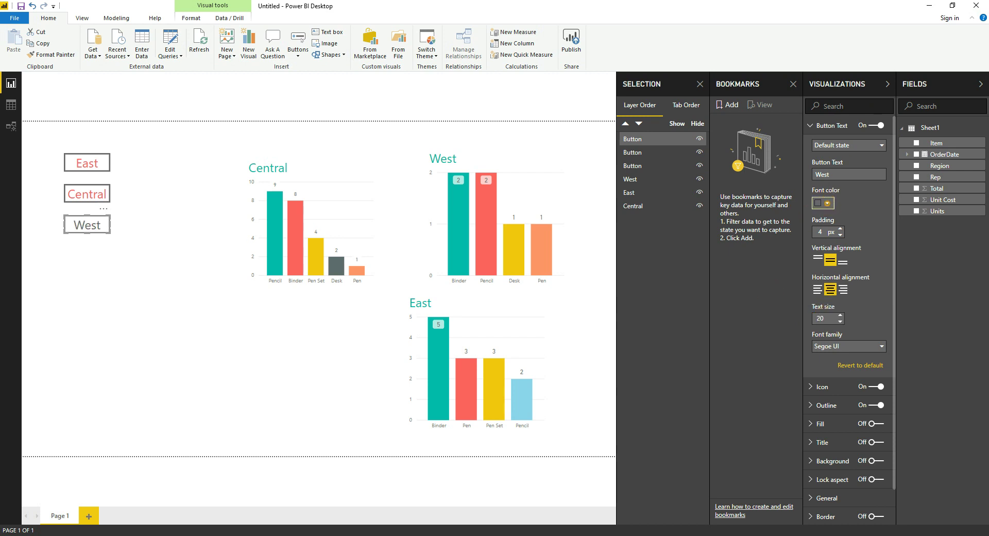
click(823, 203)
click(845, 227)
click(710, 325)
click(780, 297)
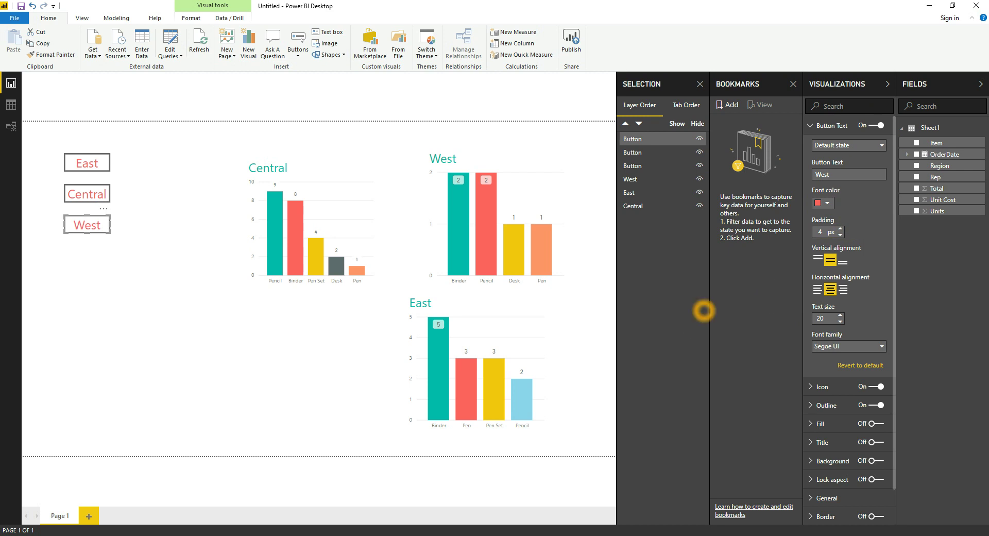
click(137, 277)
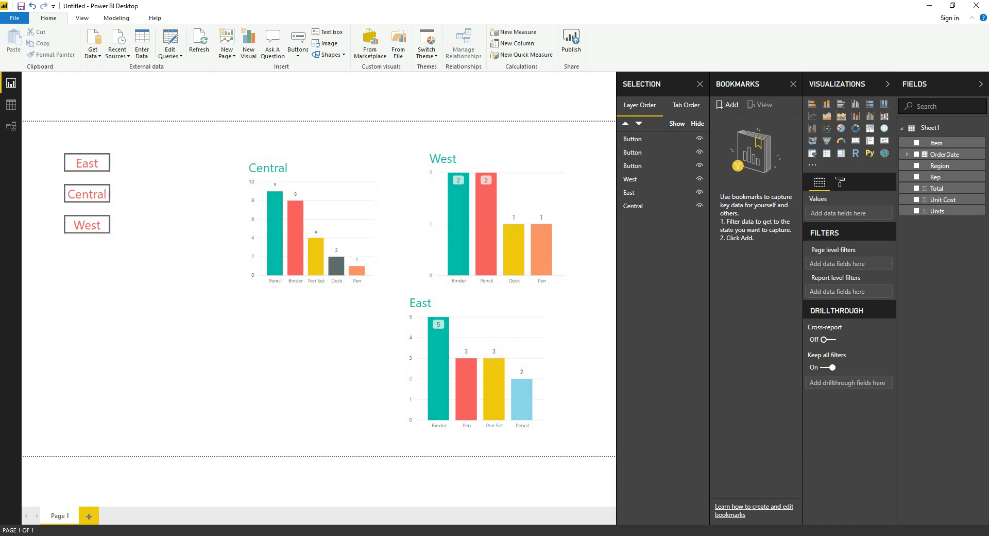
Step: Set the East button's outline transparency to 100%
click(109, 161)
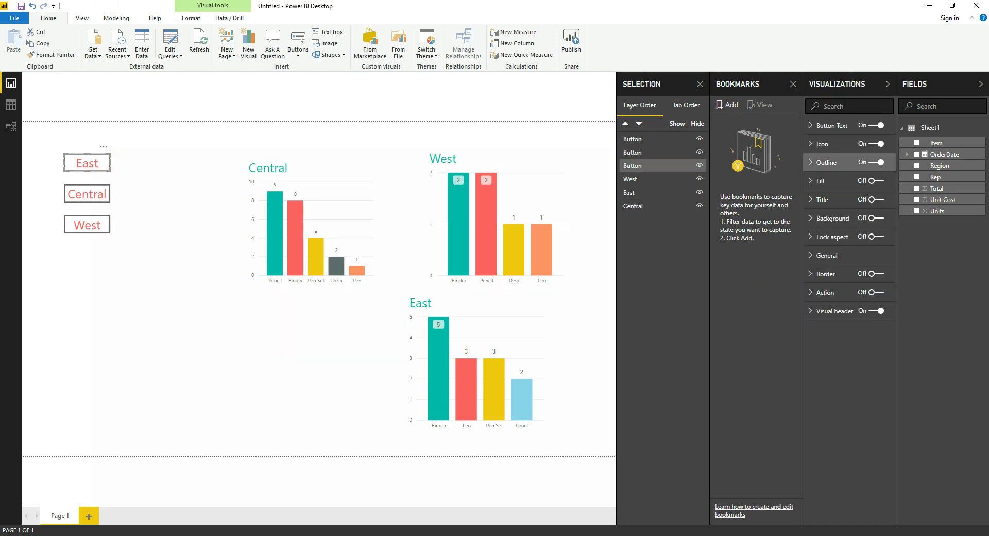
click(827, 162)
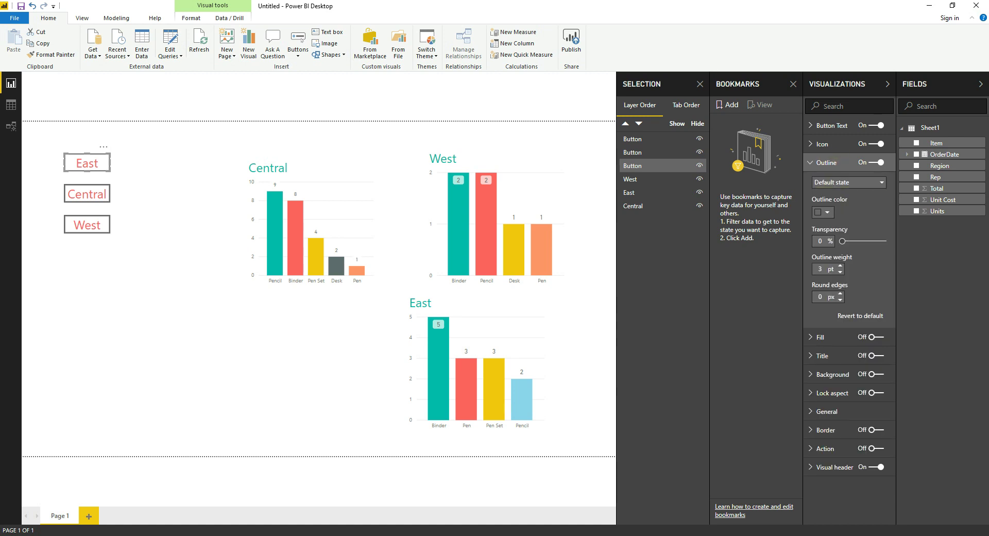
drag(842, 241, 896, 246)
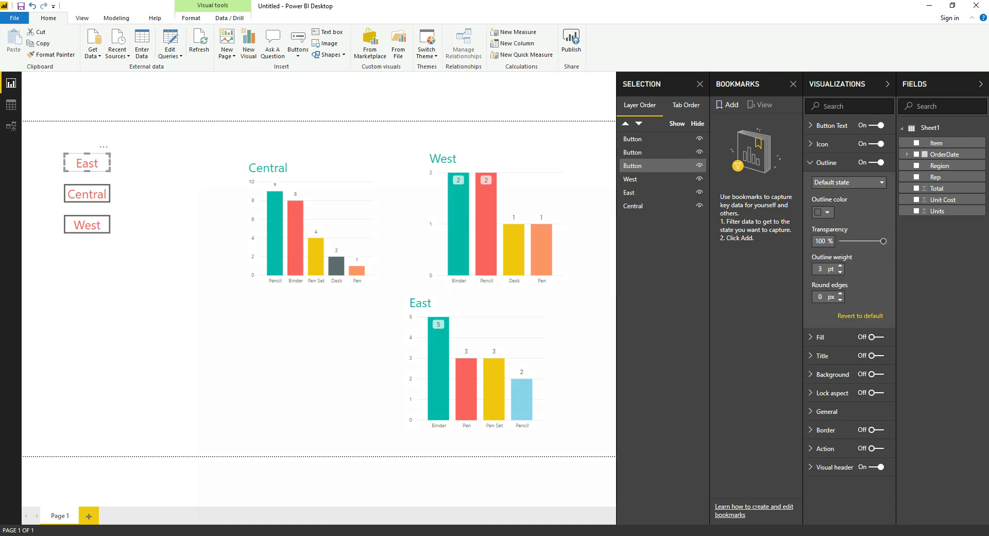
click(144, 265)
Step: Make the Central and West button outlines fully transparent
click(87, 194)
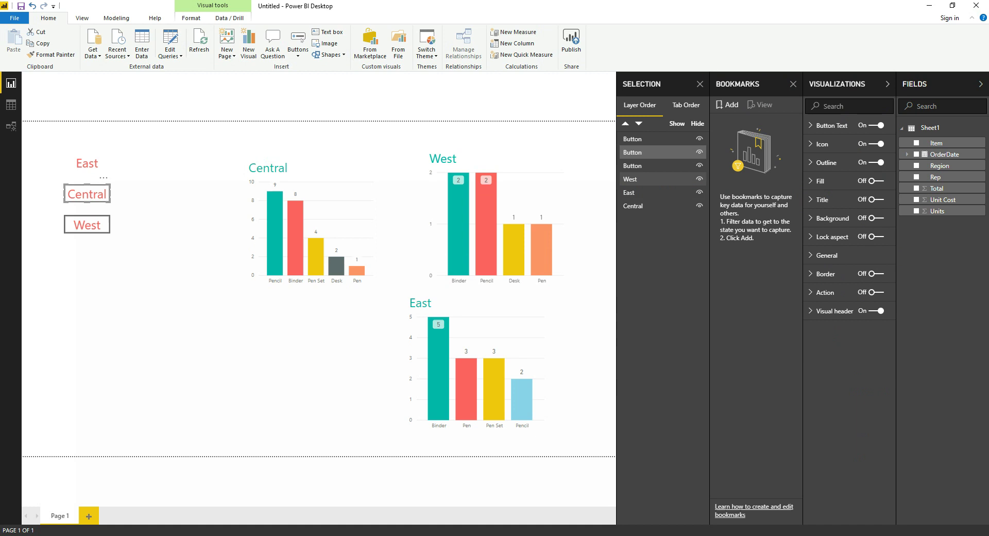
click(827, 163)
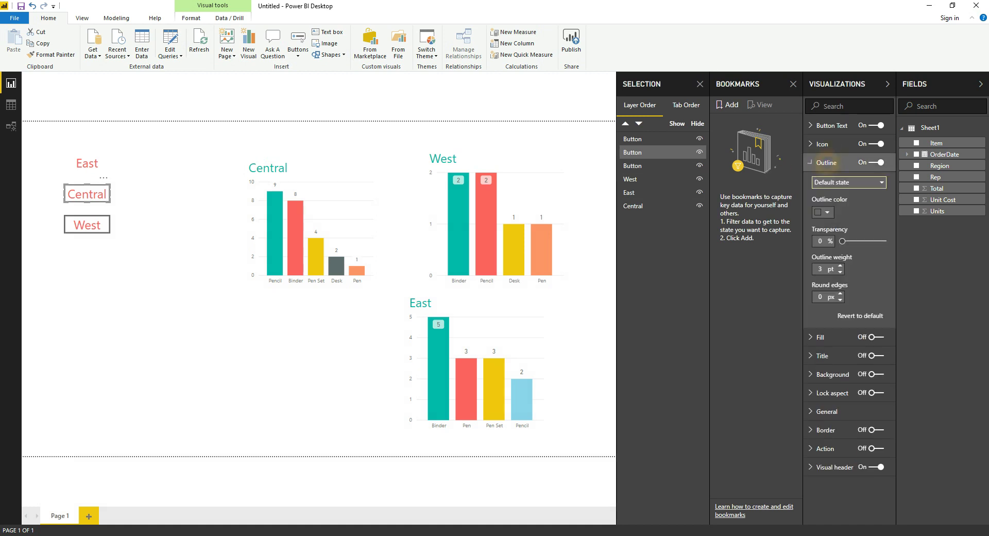
drag(843, 240, 883, 242)
click(87, 225)
click(772, 287)
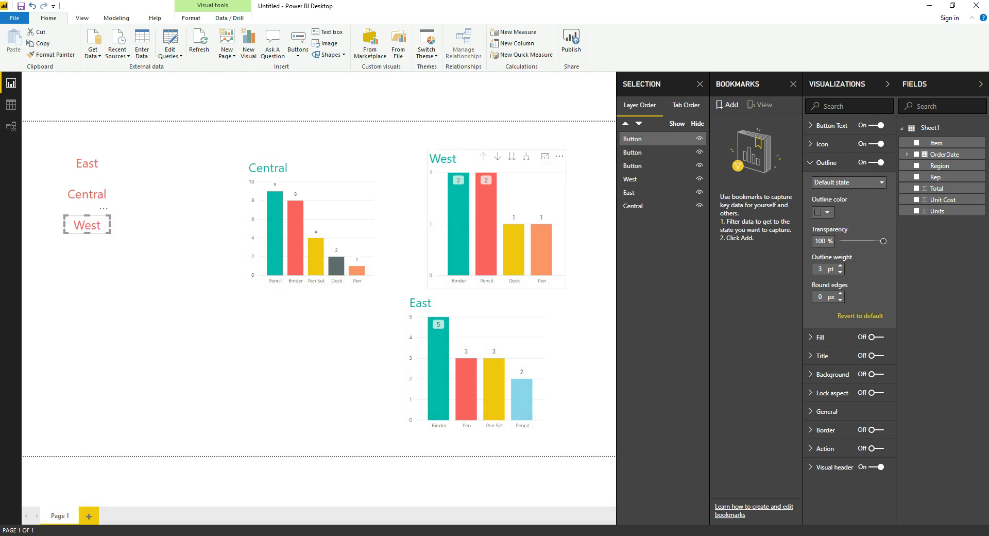
click(112, 308)
click(225, 206)
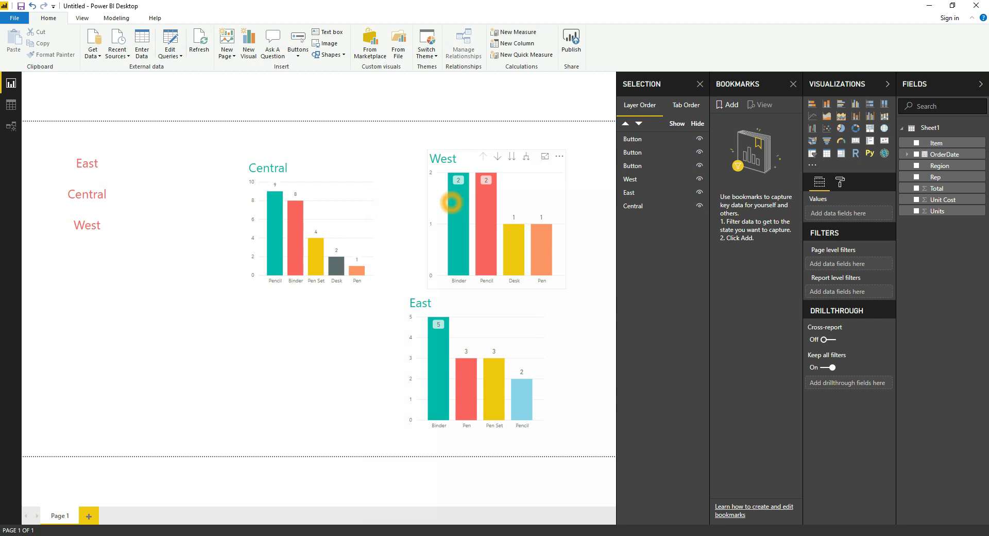
Step: Hide the West and Central charts in the Selection pane and move the East chart beside the buttons
drag(664, 206, 683, 215)
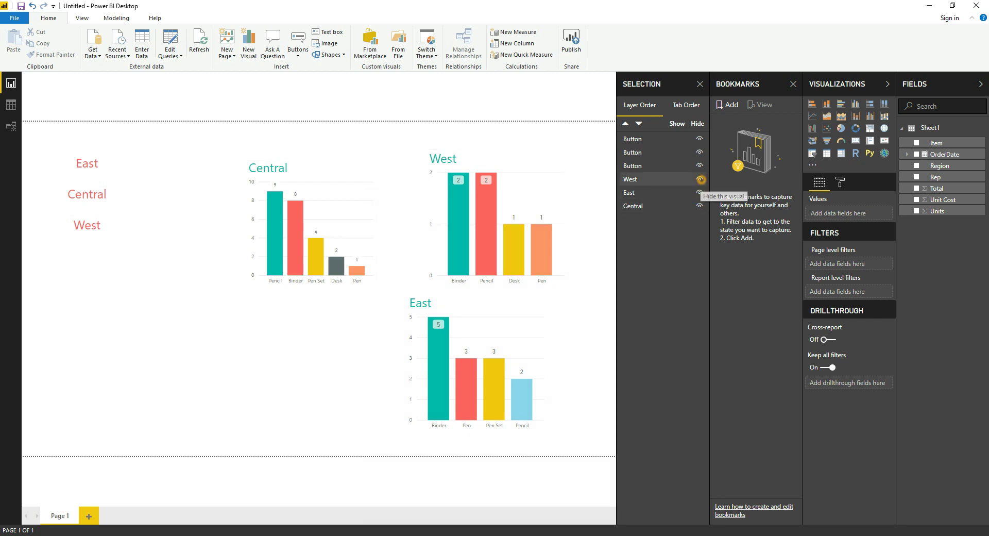
click(700, 179)
click(700, 193)
click(700, 205)
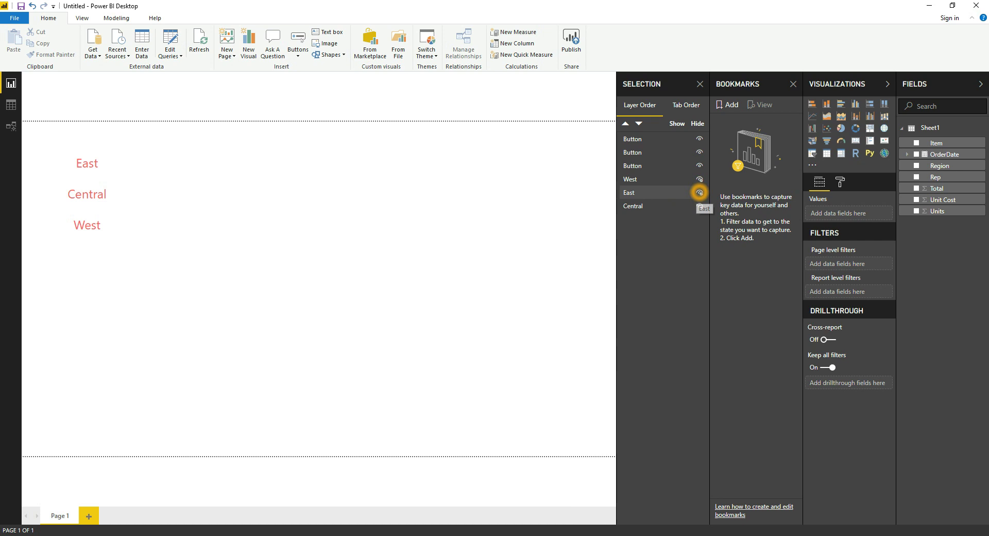
click(700, 193)
drag(439, 329, 281, 198)
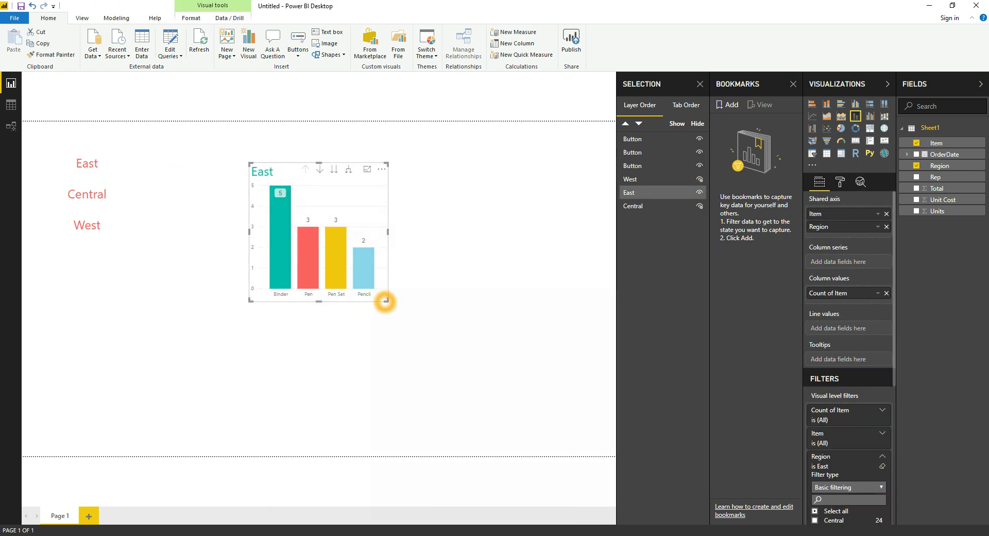
Step: Enlarge the East chart to fill the page and save that view as bookmark 'East'
drag(387, 300, 601, 443)
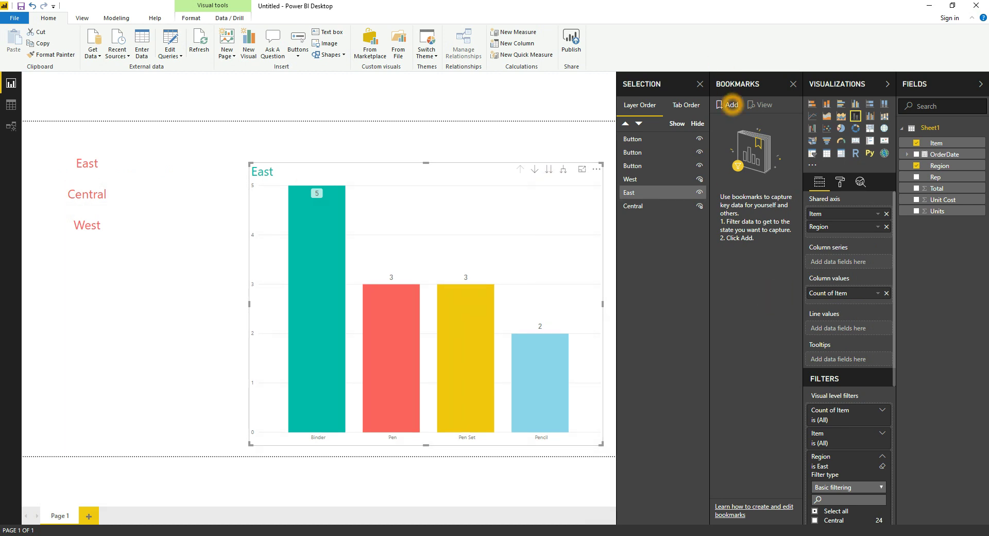
click(727, 105)
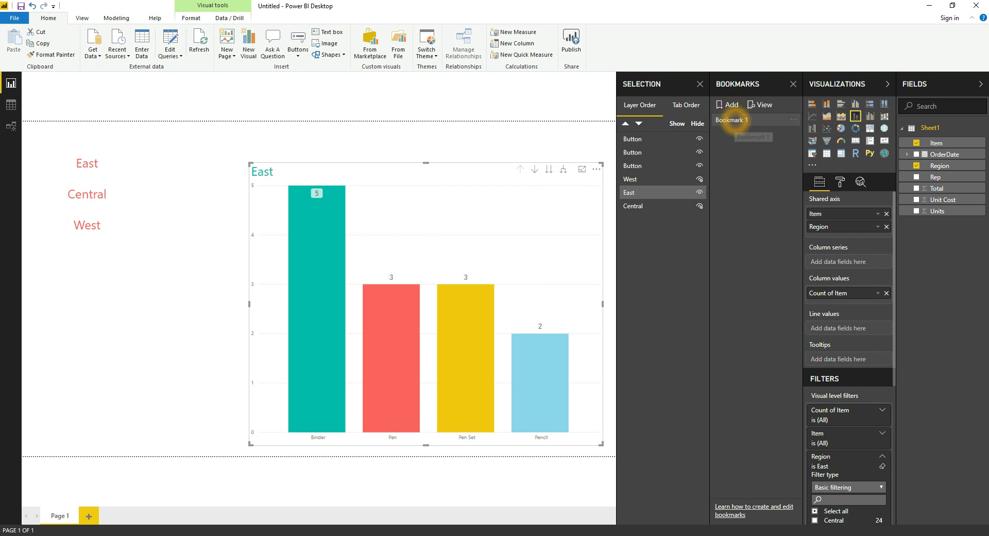
double_click(736, 120)
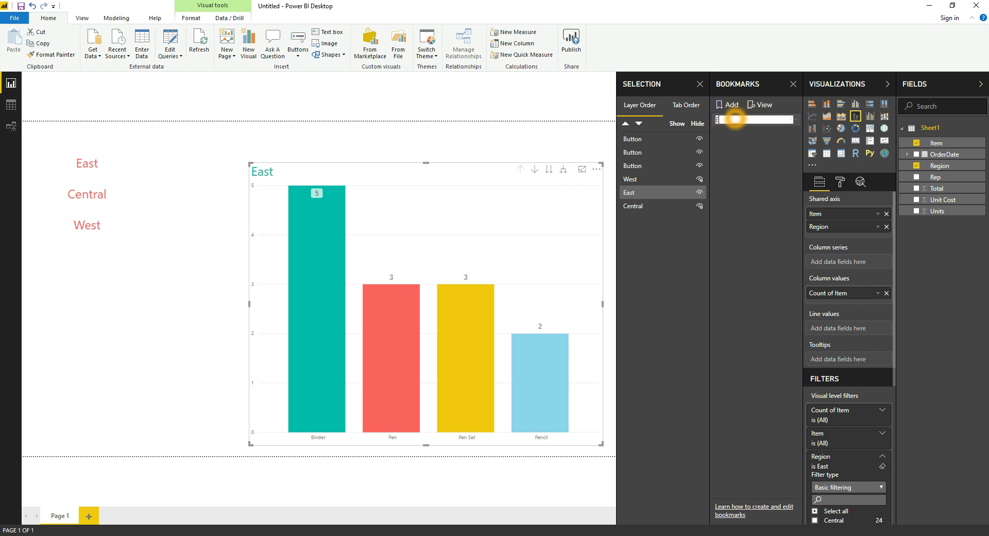
key(Return)
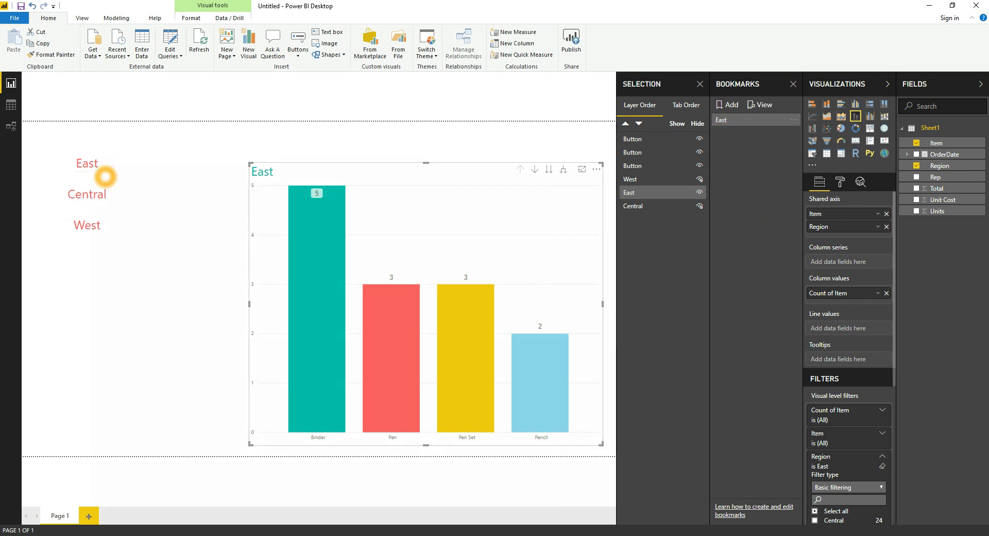
click(106, 163)
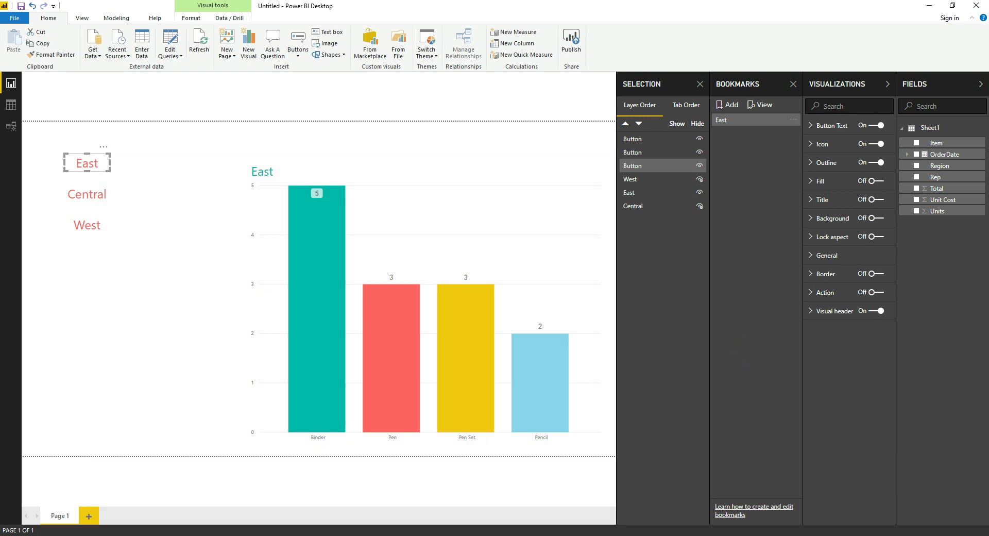
Step: Give the East button a Bookmark action pointing to East, then hide the East chart
click(878, 292)
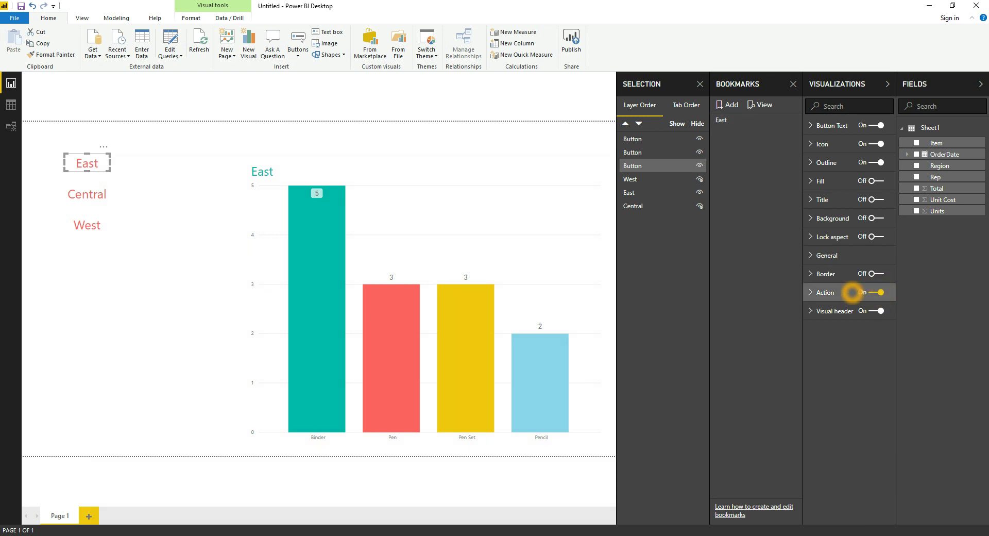
click(853, 292)
click(834, 320)
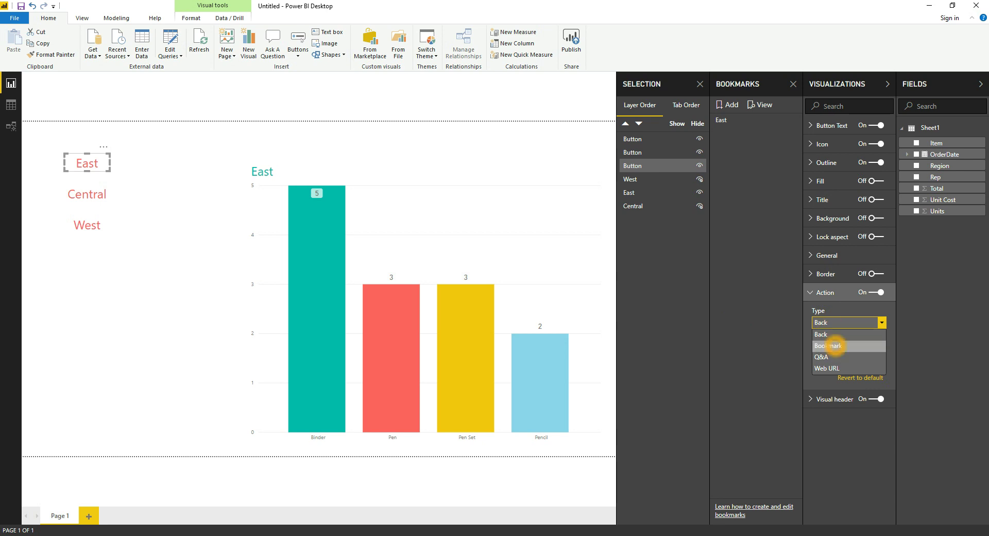
click(830, 345)
click(835, 354)
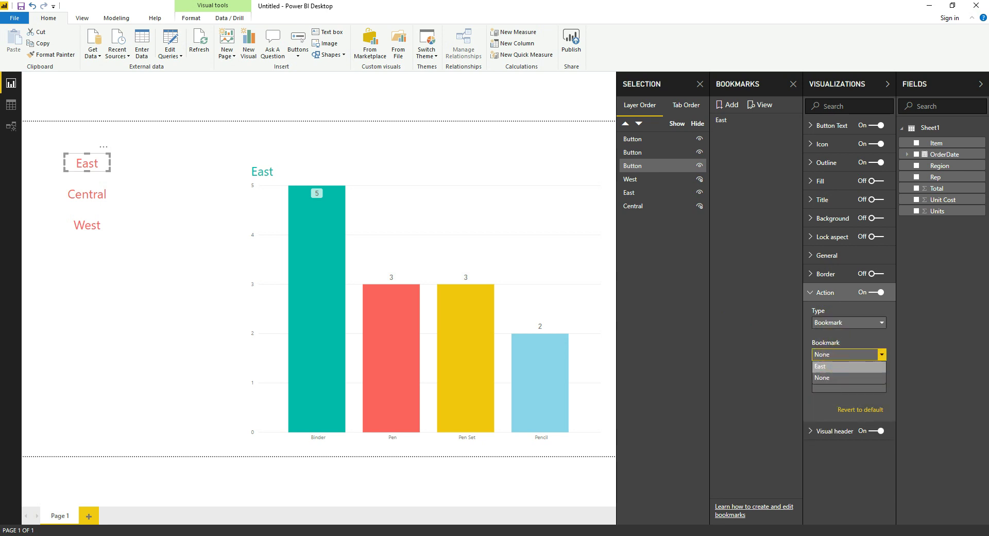
click(838, 365)
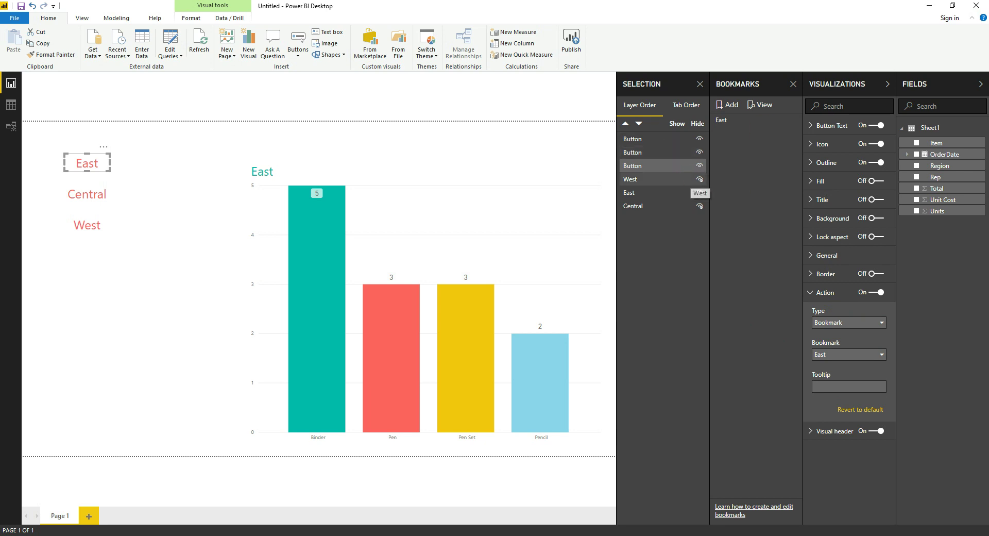
click(701, 192)
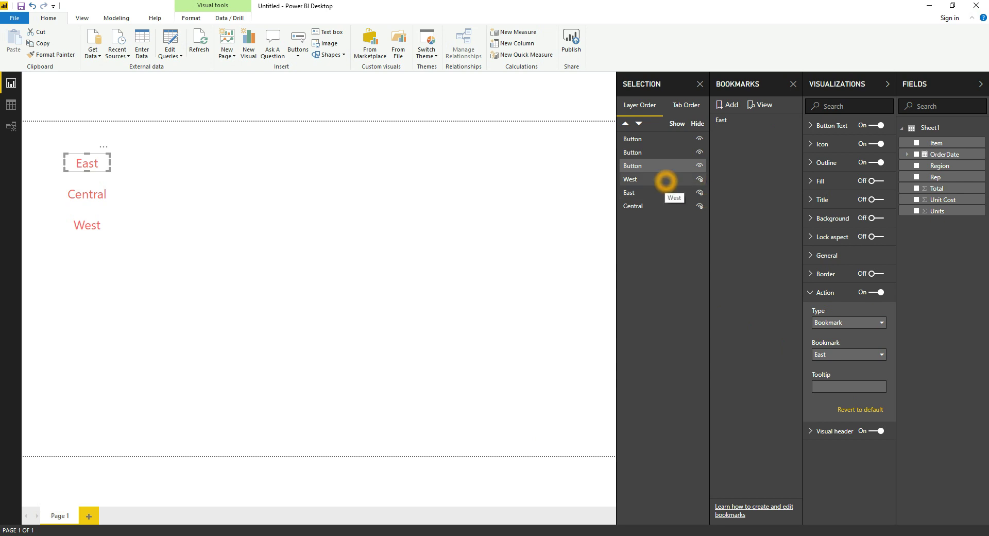
Step: Unhide the Central chart, stretch it across the page, and save bookmark 'Central'
click(642, 206)
click(699, 205)
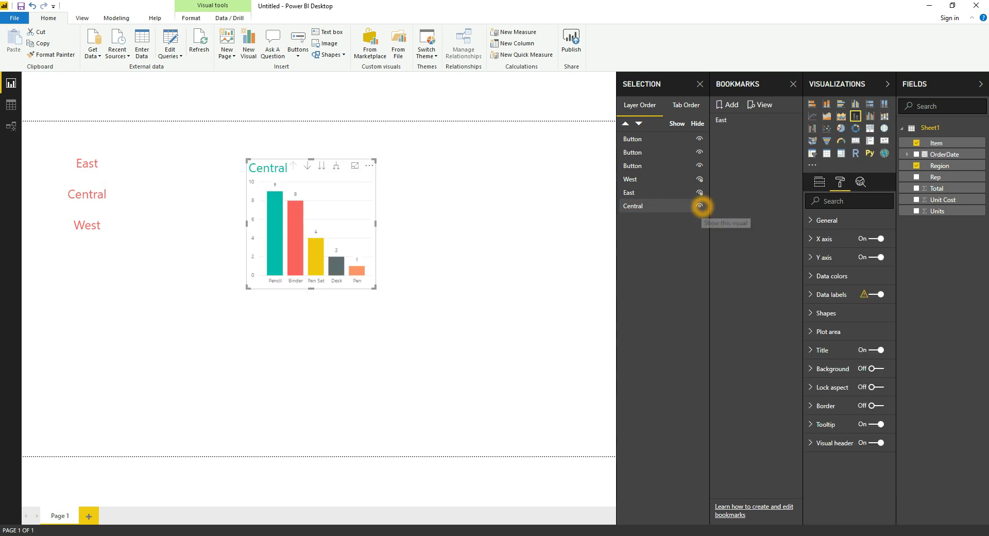
drag(375, 287, 616, 478)
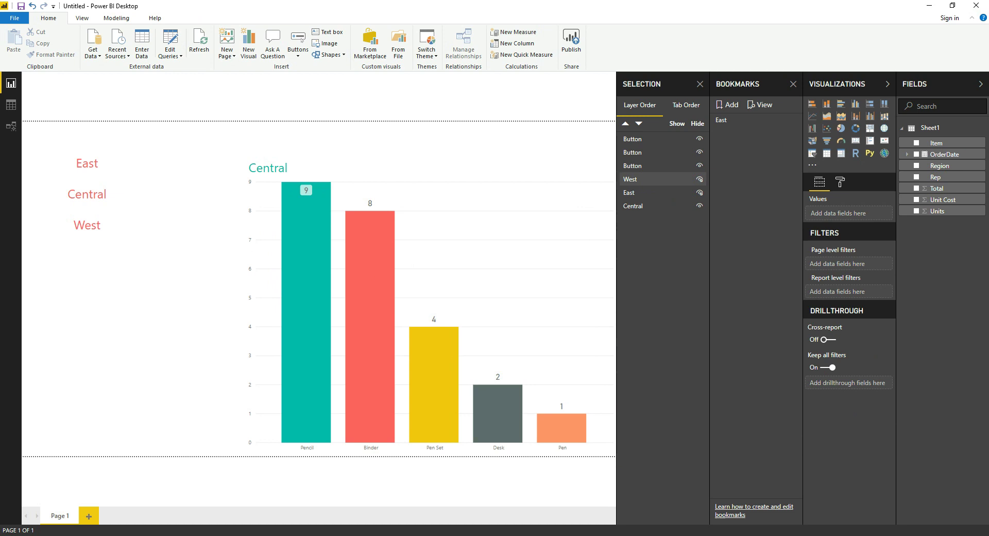
click(726, 104)
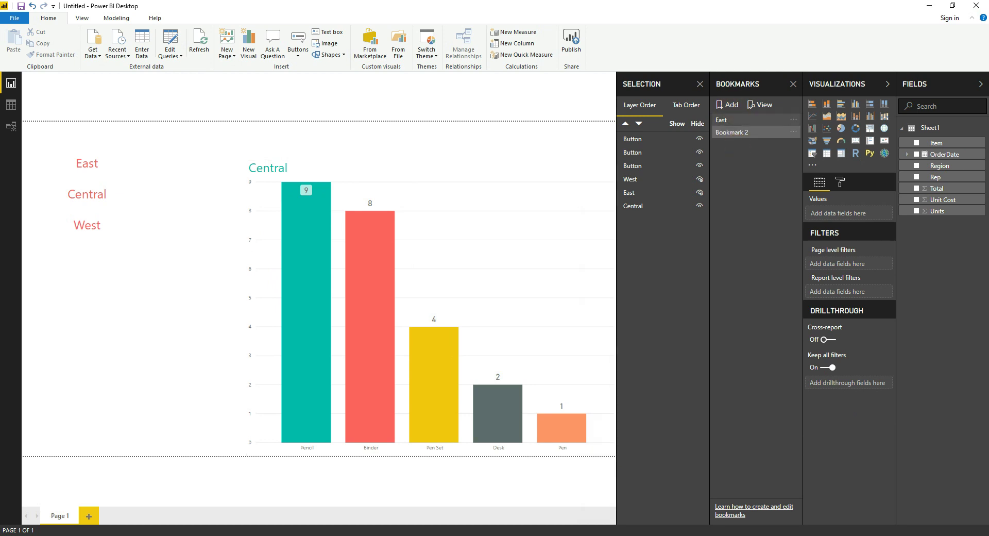
double_click(737, 132)
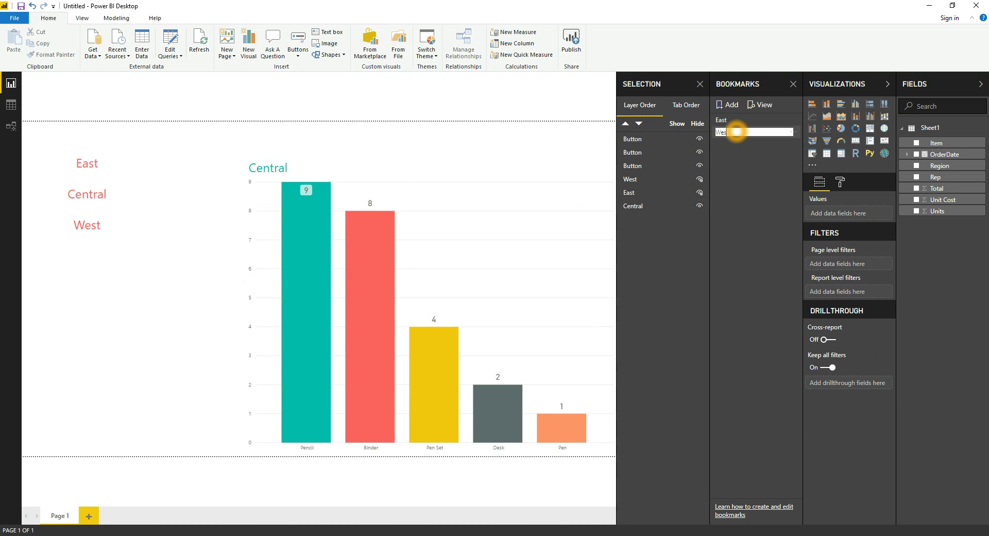
click(726, 184)
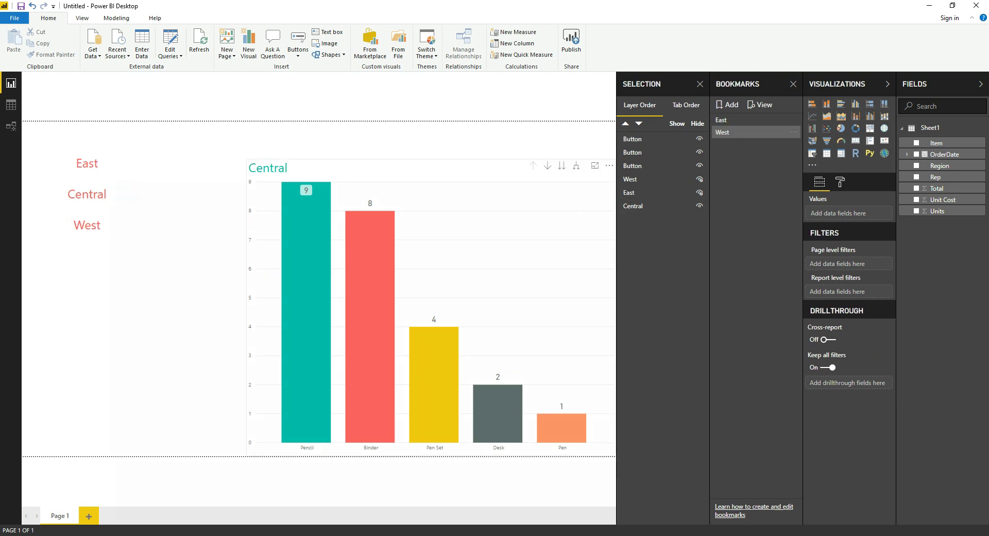
double_click(725, 132)
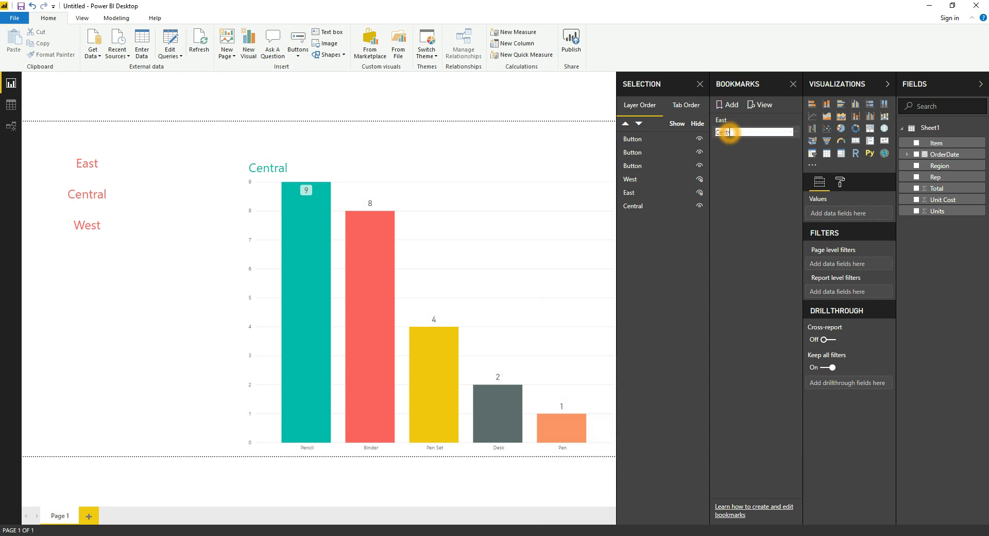
key(Return)
click(743, 178)
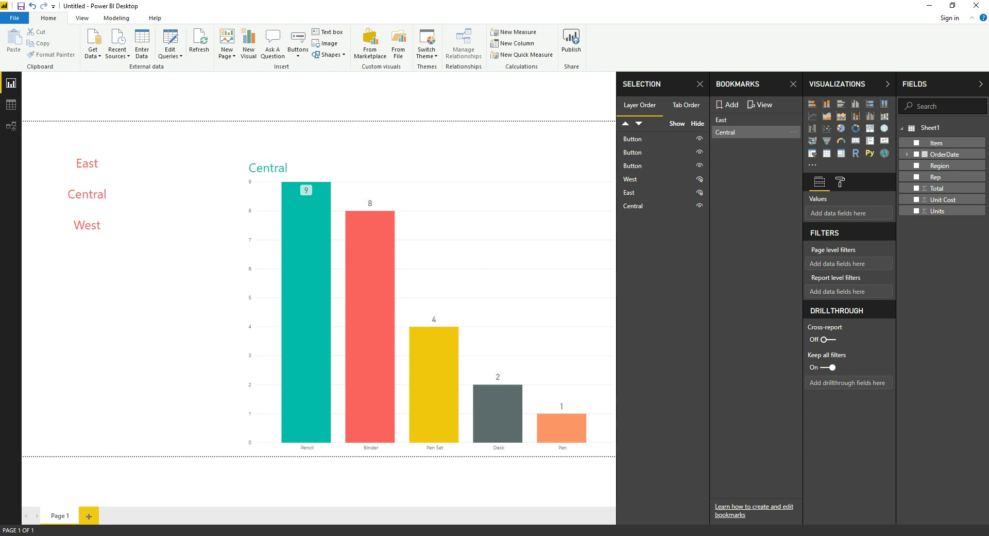
click(108, 192)
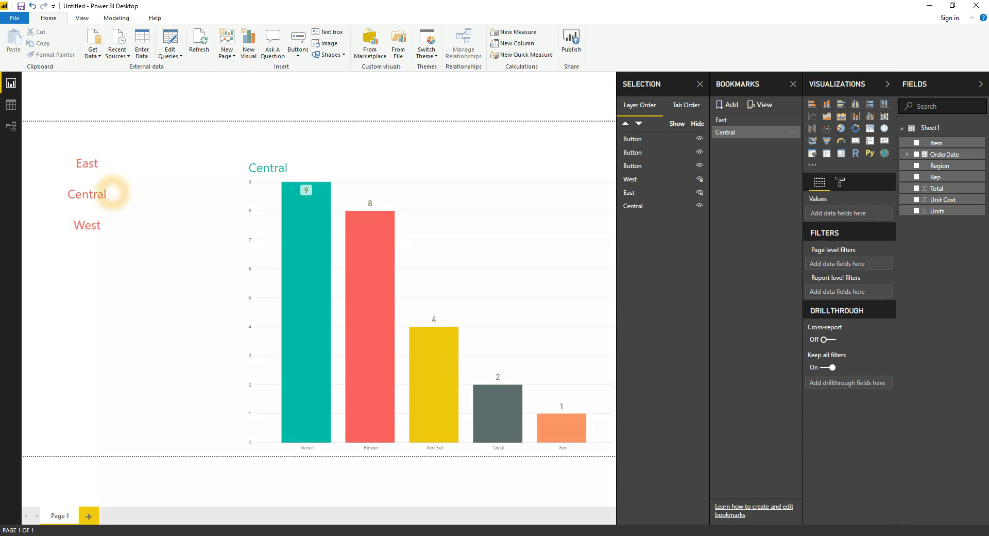
Step: Turn on the Central button's action as type Bookmark, linked to the Central bookmark
click(842, 290)
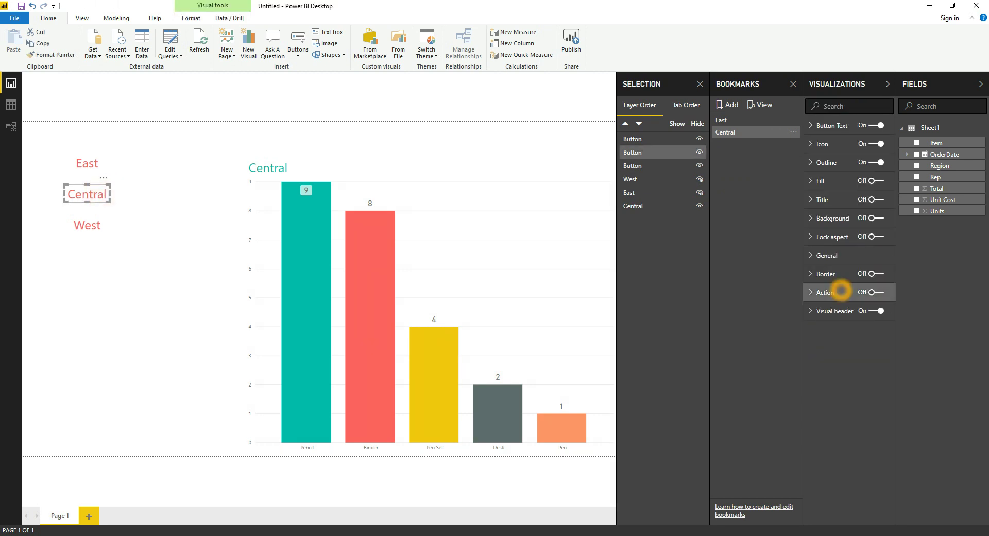
click(877, 292)
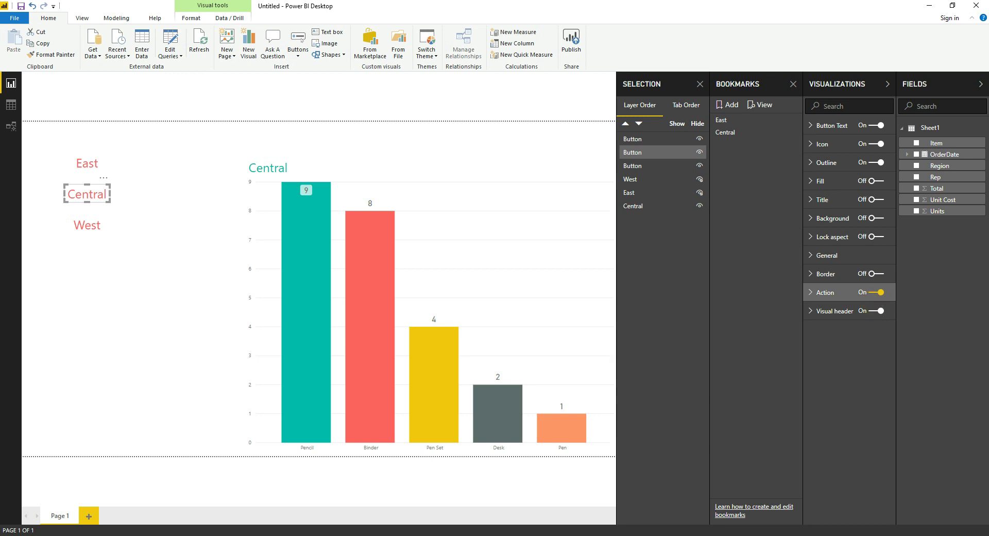
click(825, 292)
click(841, 318)
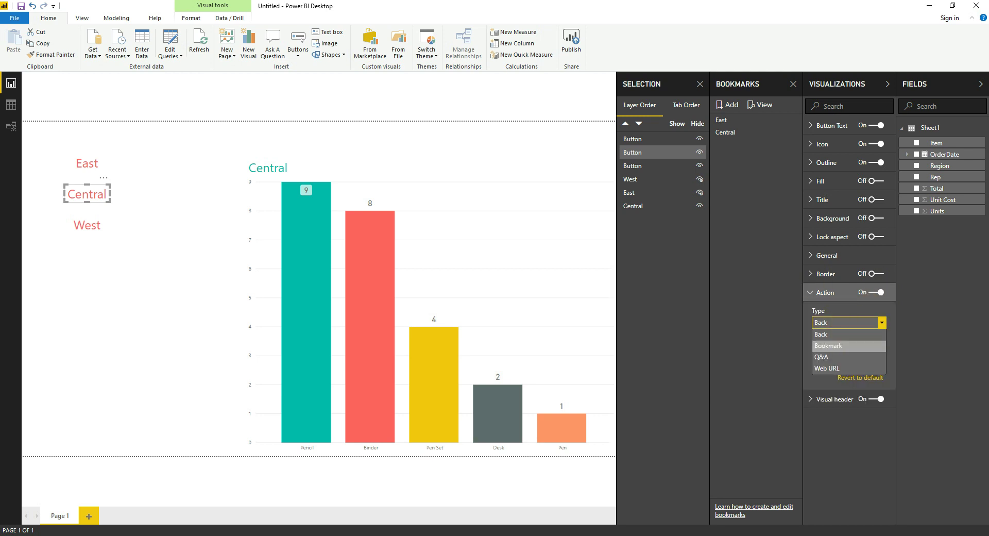
click(825, 345)
click(878, 354)
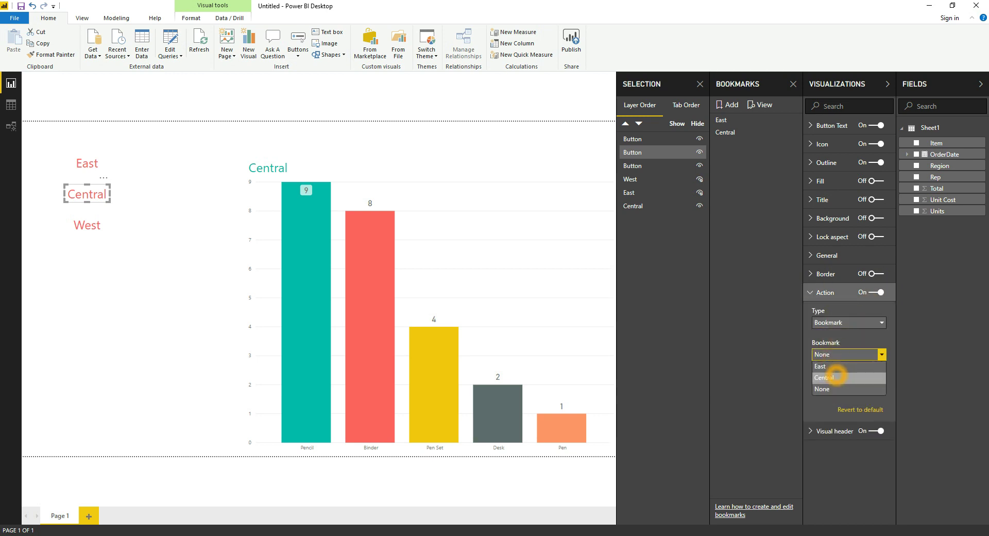
click(882, 377)
click(769, 141)
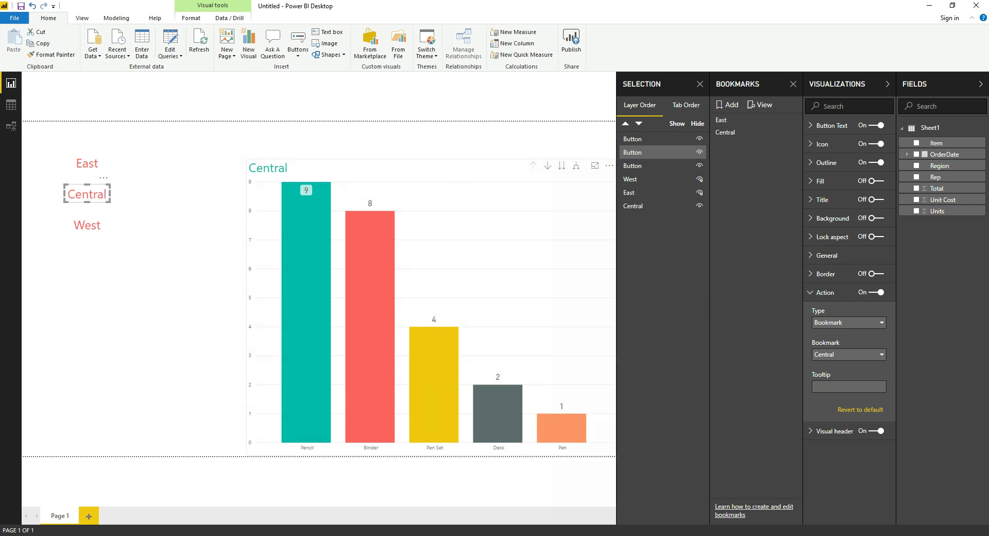
Step: Hide the Central chart and show the West chart, moved beside the buttons and enlarged
click(699, 206)
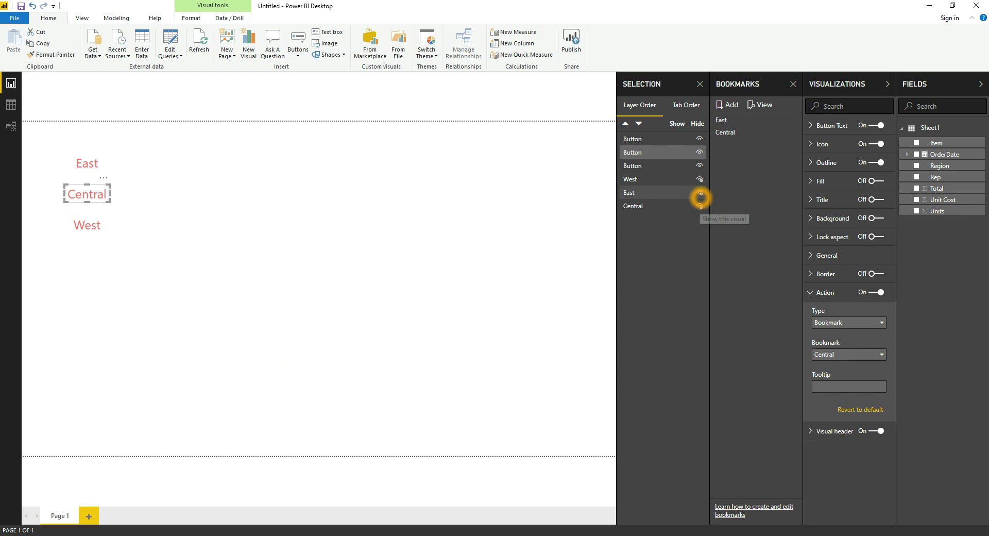
click(699, 179)
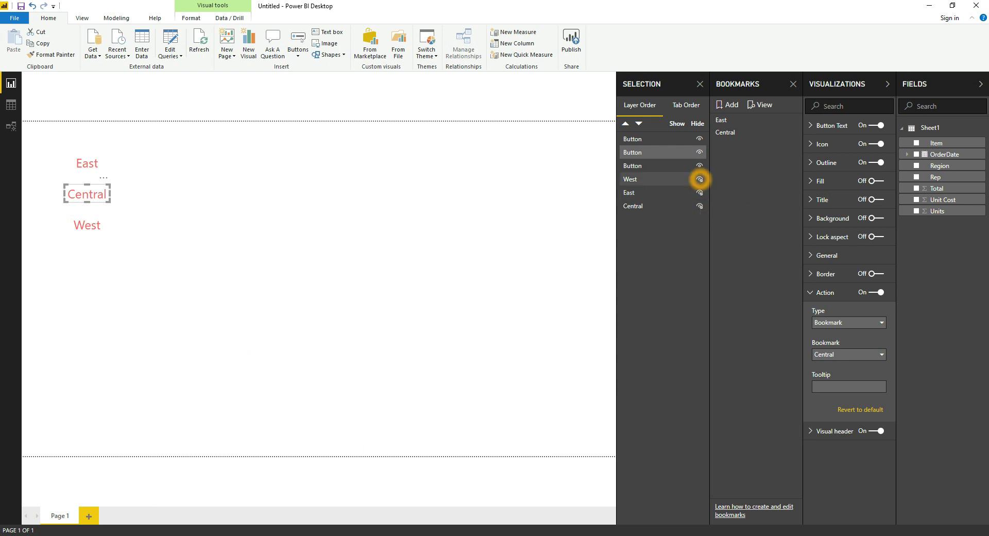
drag(558, 260, 614, 449)
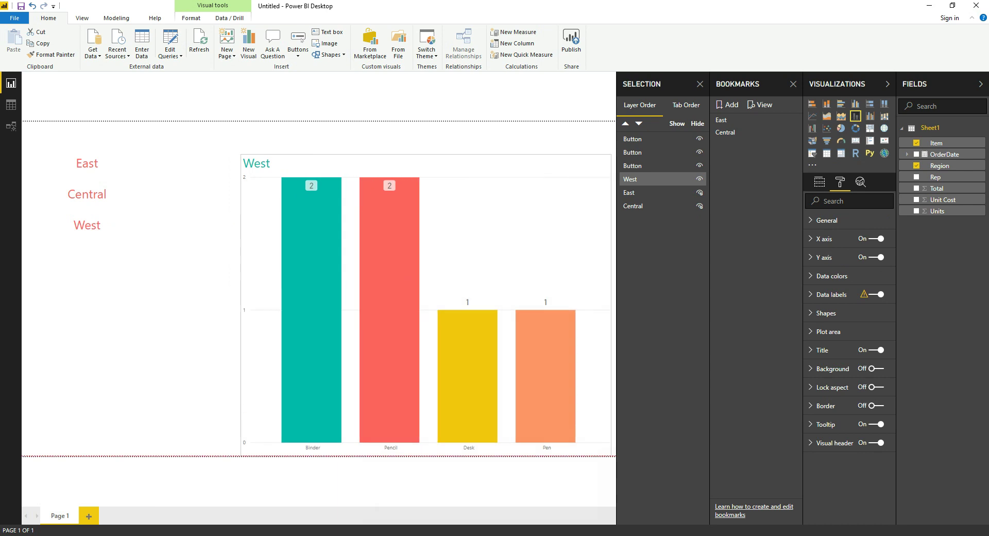
click(610, 464)
Step: Save this view as a new bookmark named 'West' and select the West text button
click(151, 188)
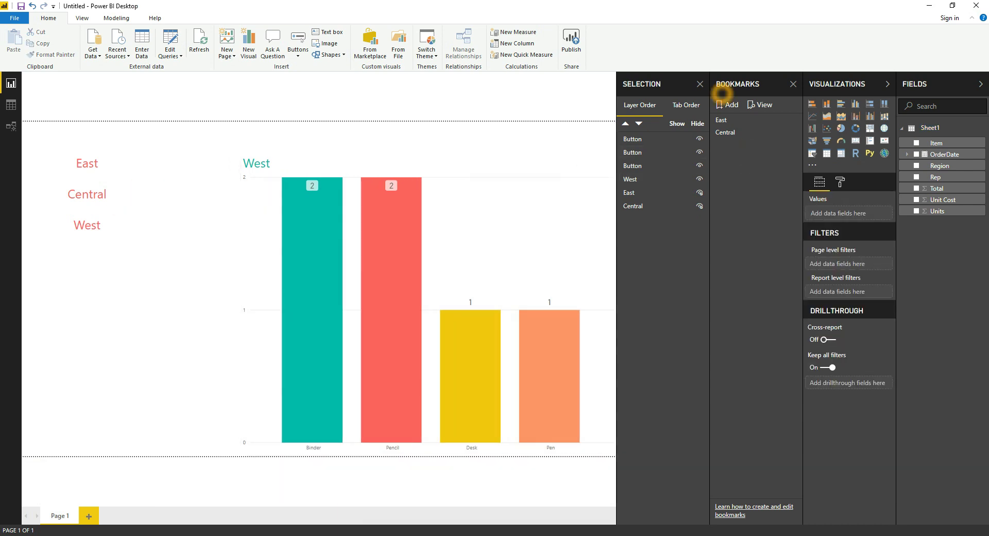
click(725, 104)
double_click(745, 144)
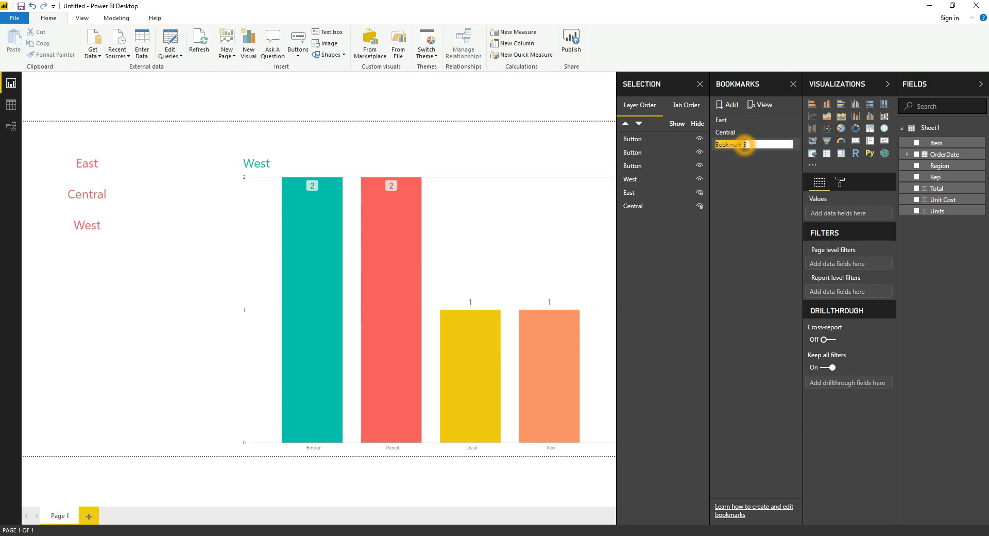
text(West)
click(736, 170)
click(103, 225)
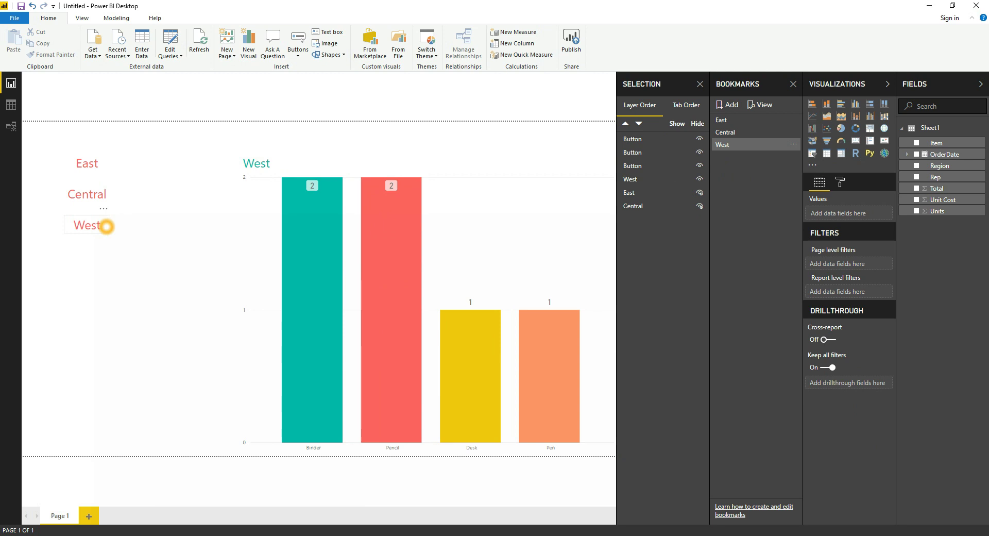
Step: Turn on the West button's action as type Bookmark, linked to the West bookmark
click(877, 293)
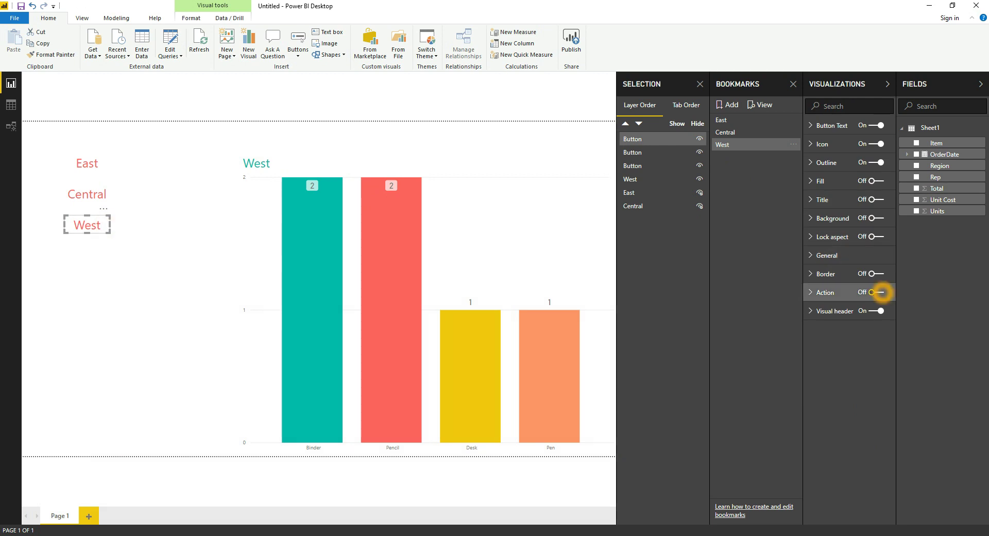
click(826, 292)
click(882, 322)
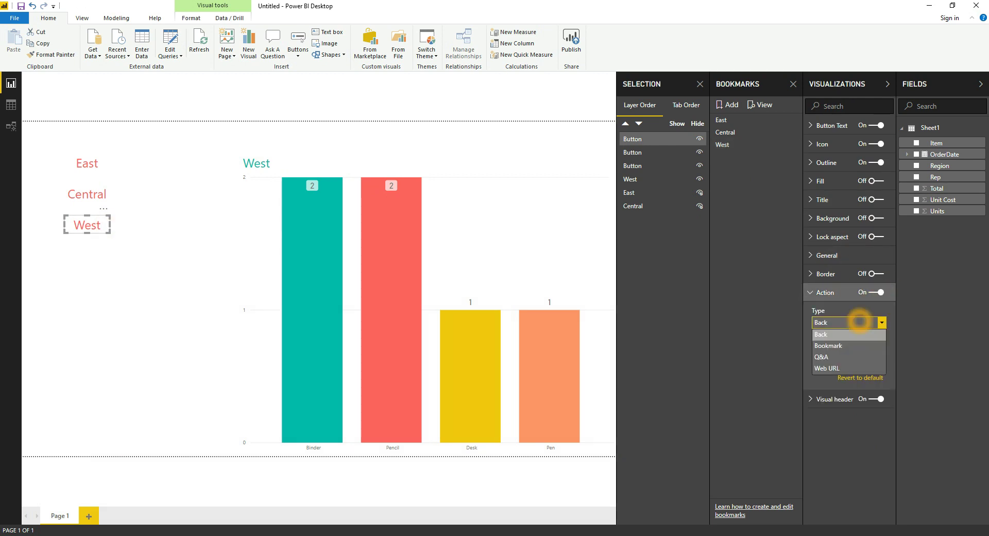
click(850, 342)
click(830, 353)
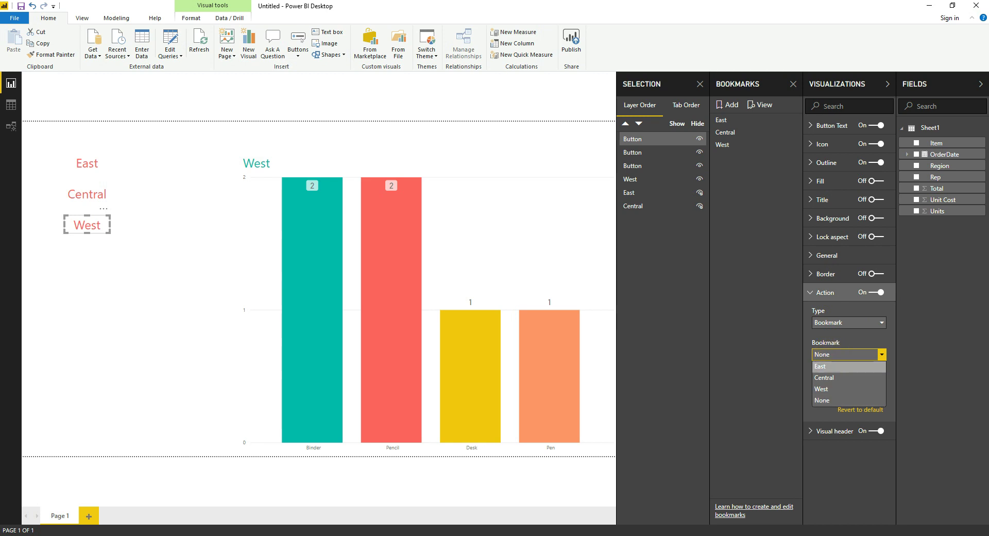
click(824, 388)
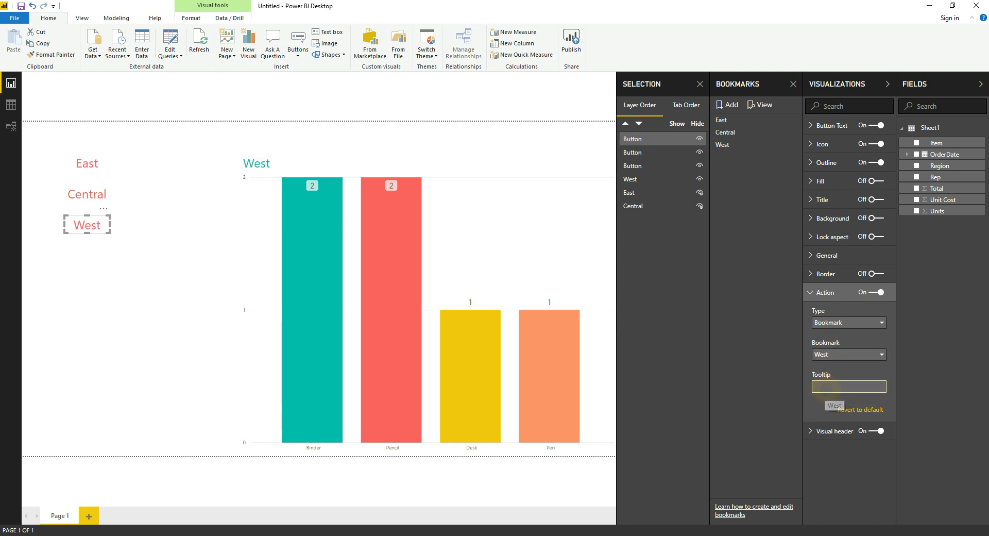
click(715, 292)
click(756, 253)
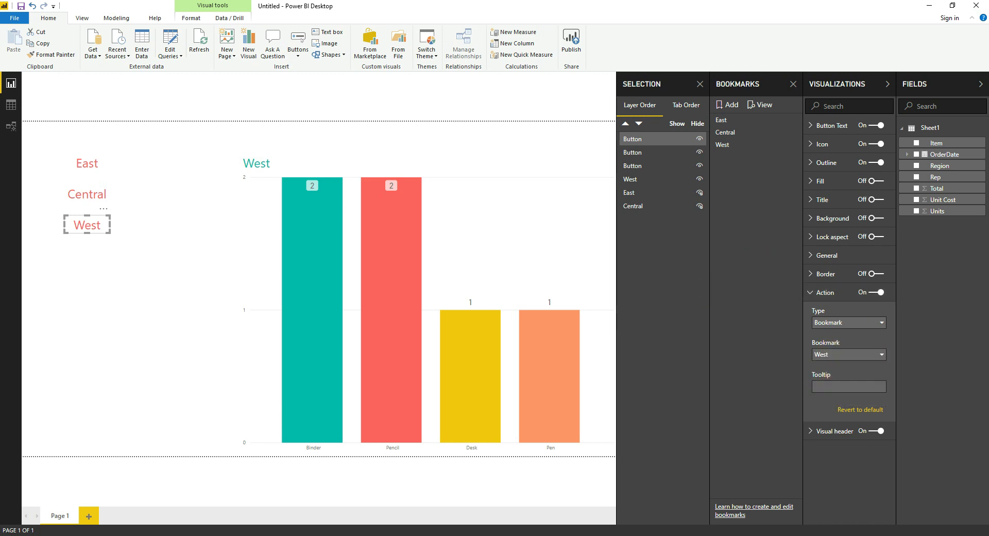
Step: Show only the East bar chart and update the East bookmark to this view
click(699, 193)
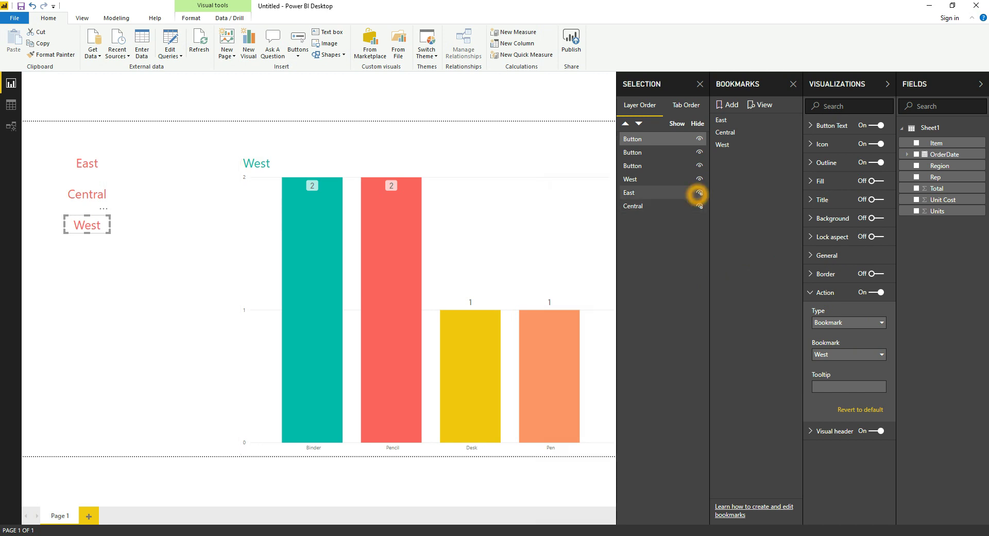
click(700, 206)
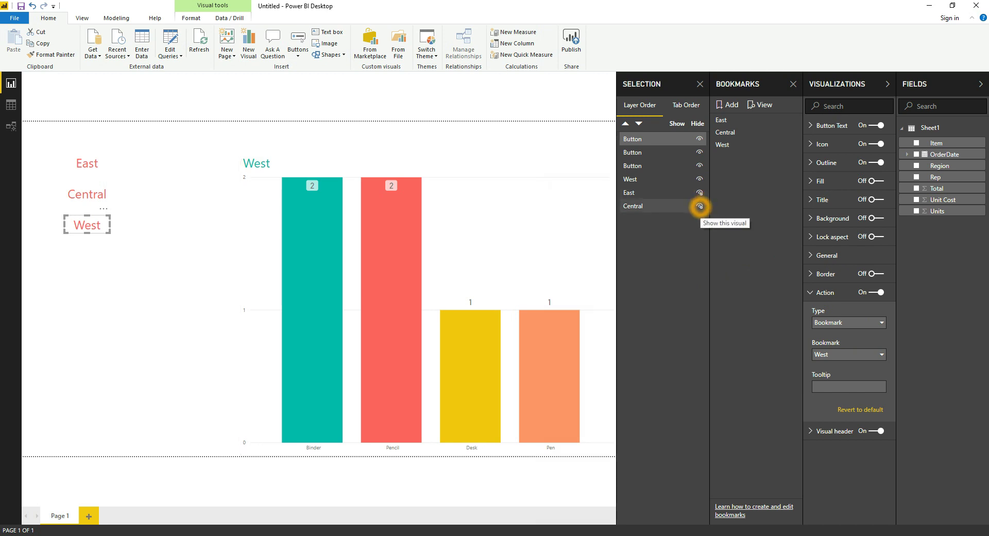
click(699, 179)
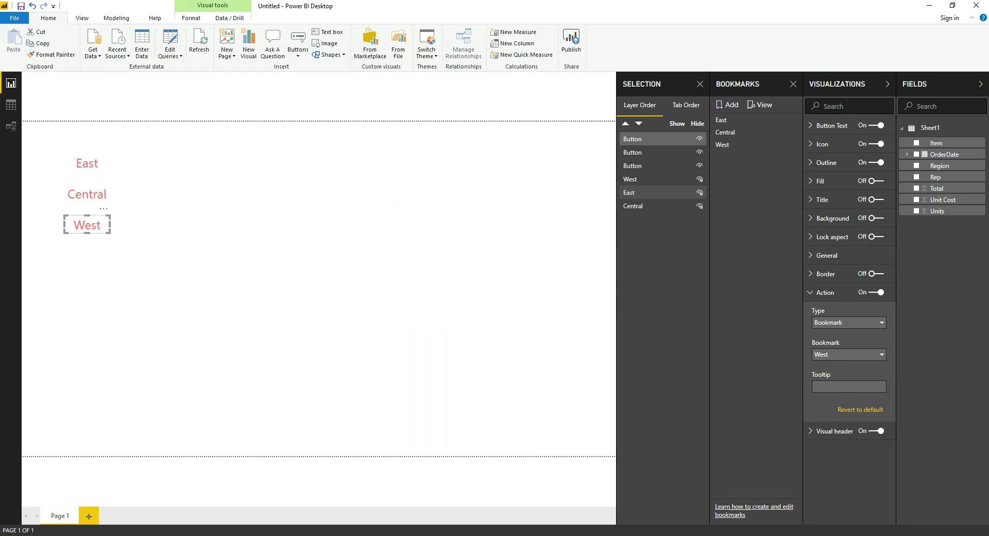
click(673, 196)
click(700, 192)
click(718, 168)
click(793, 120)
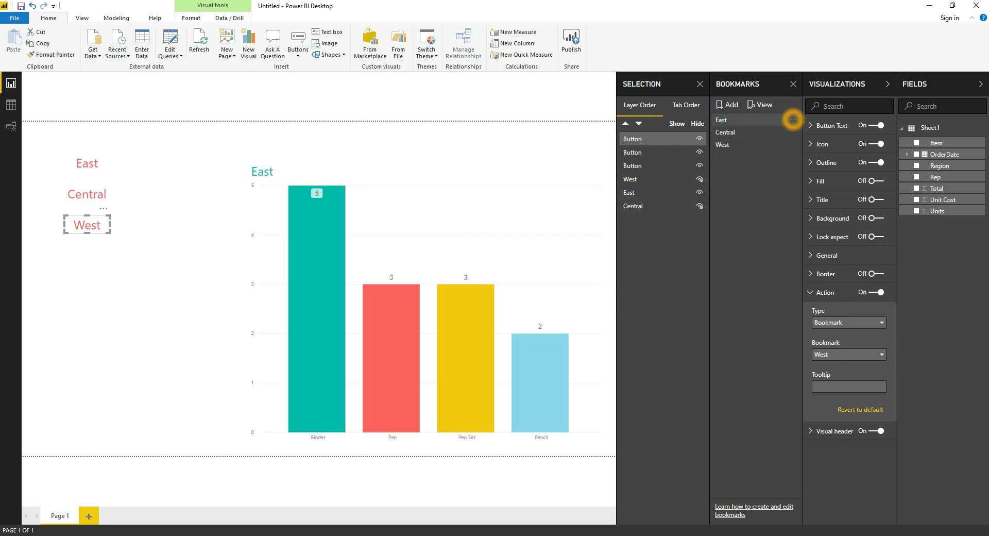
click(793, 119)
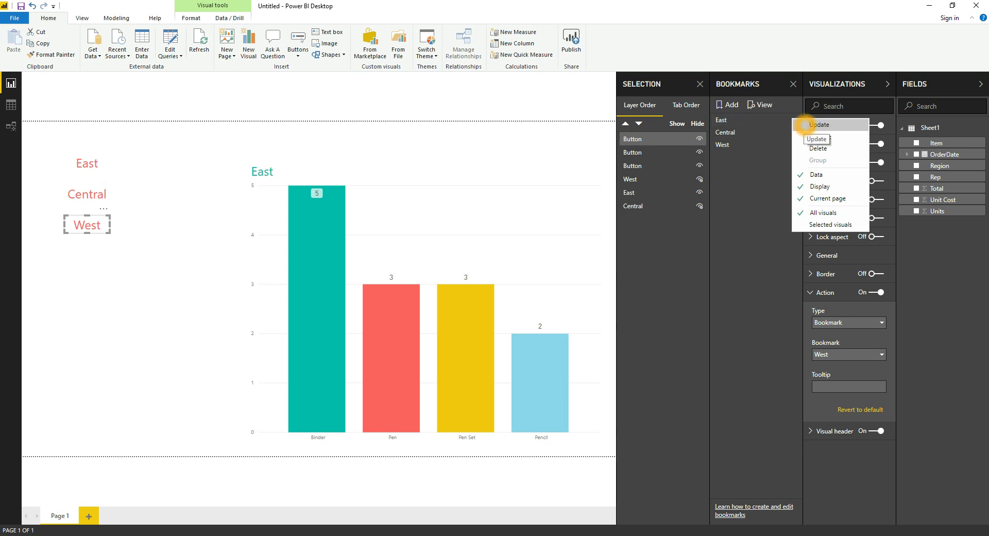
click(805, 124)
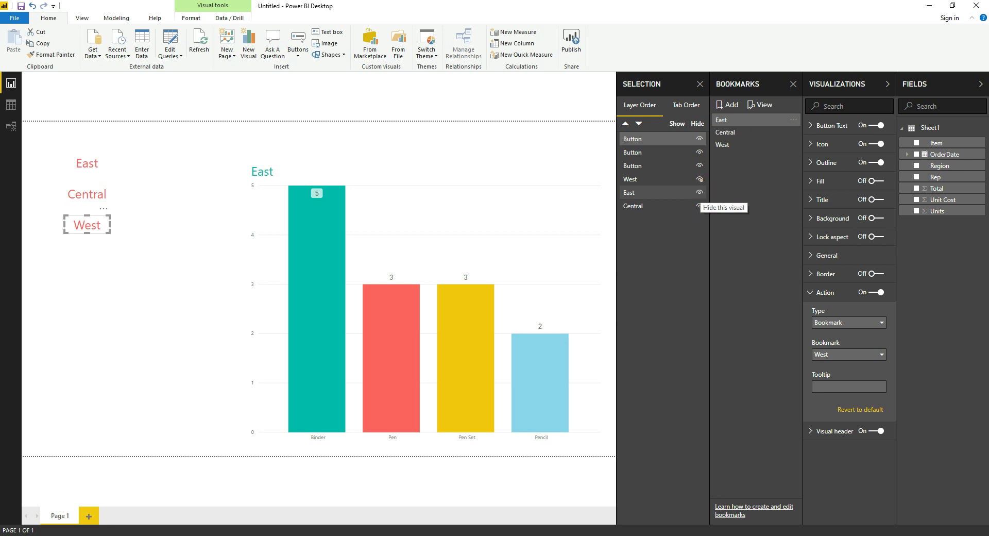
Step: Show only the Central bar chart and update the Central bookmark to match
click(699, 192)
click(699, 206)
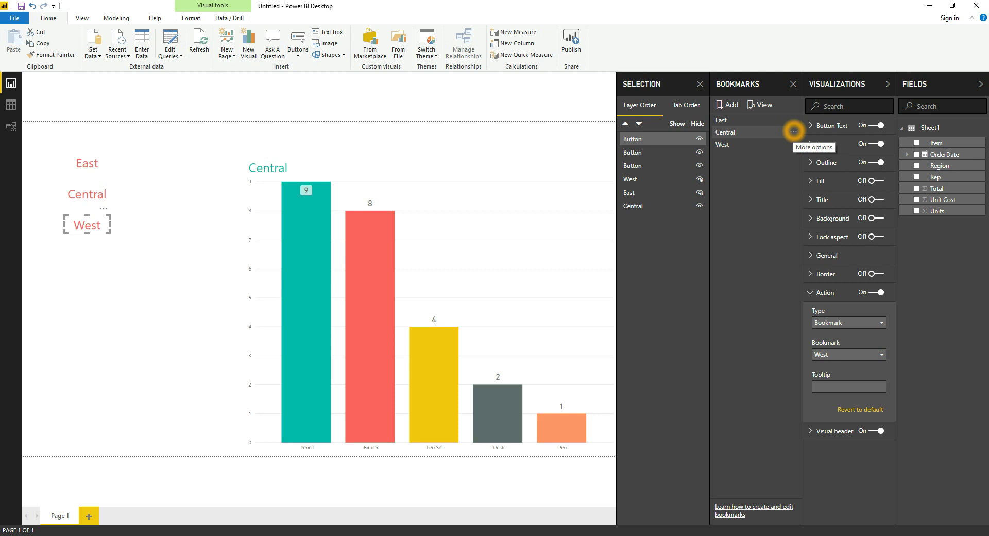
click(793, 132)
click(824, 136)
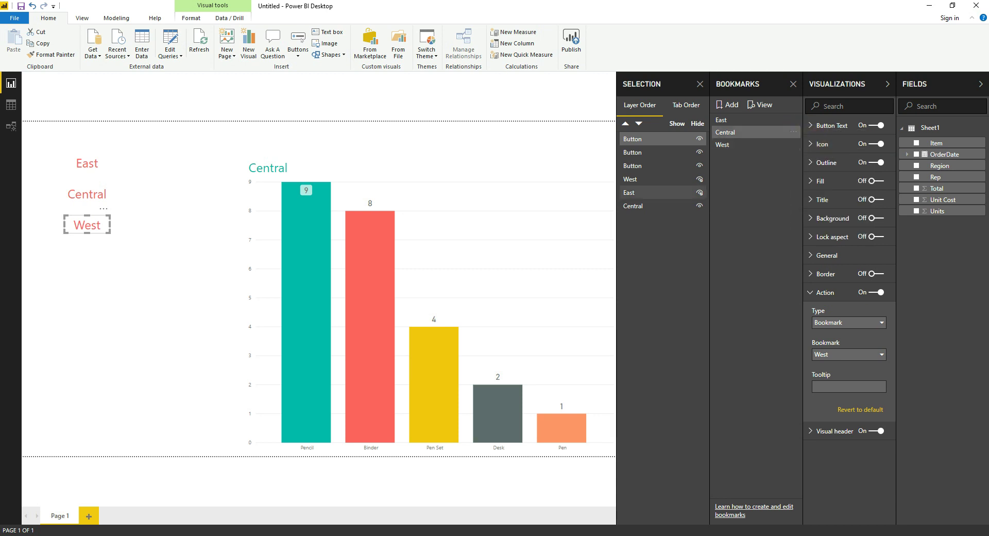
Step: Show only the West bar chart and update the West bookmark to match
click(700, 205)
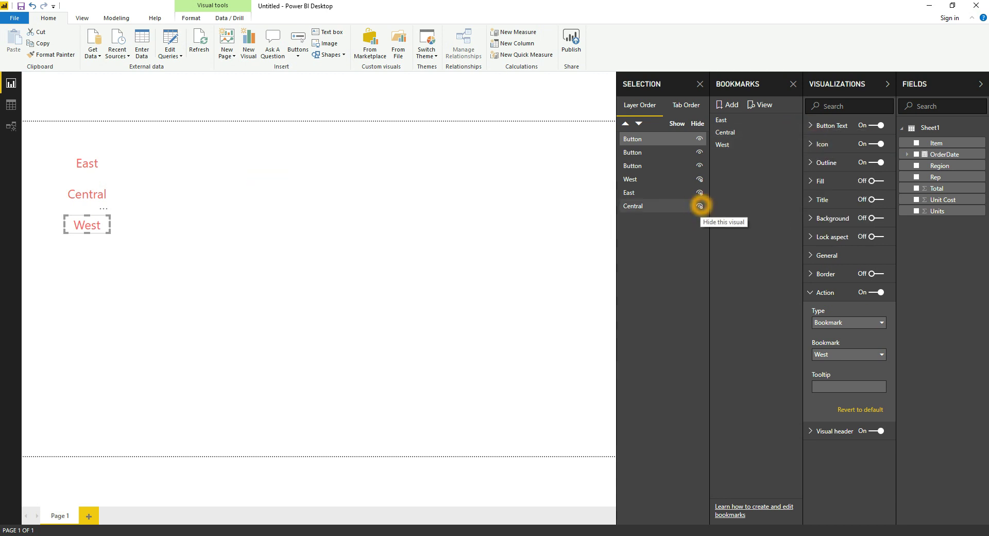
click(699, 178)
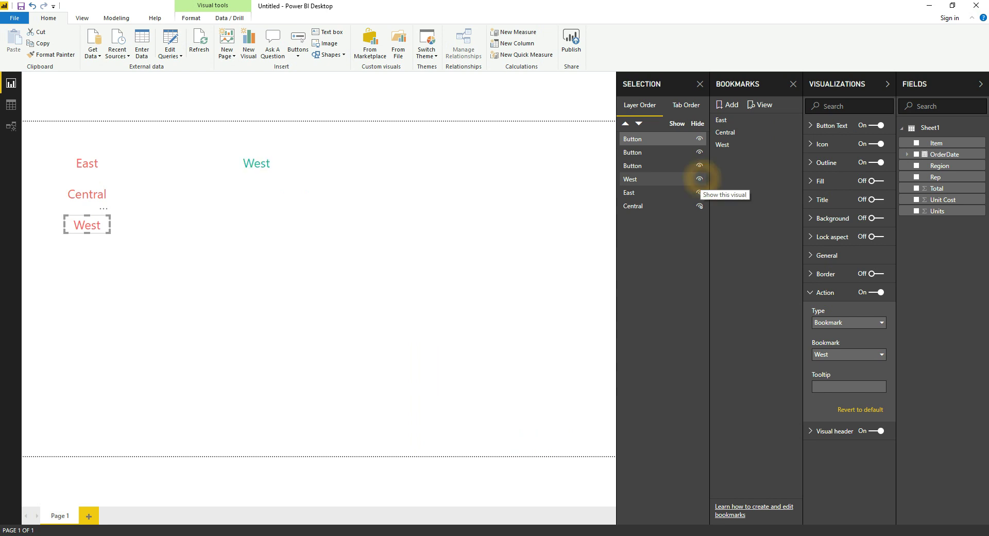
click(794, 144)
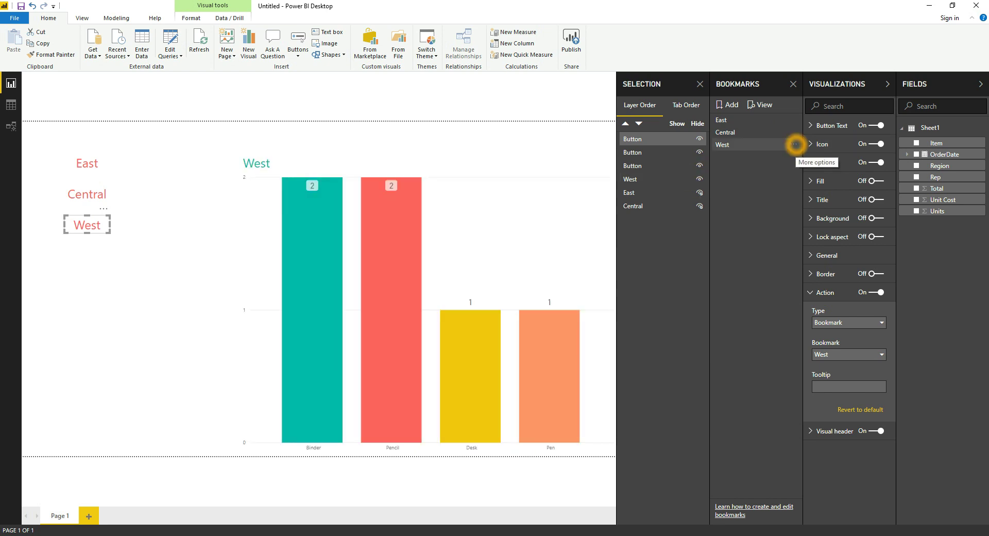
click(817, 146)
click(745, 147)
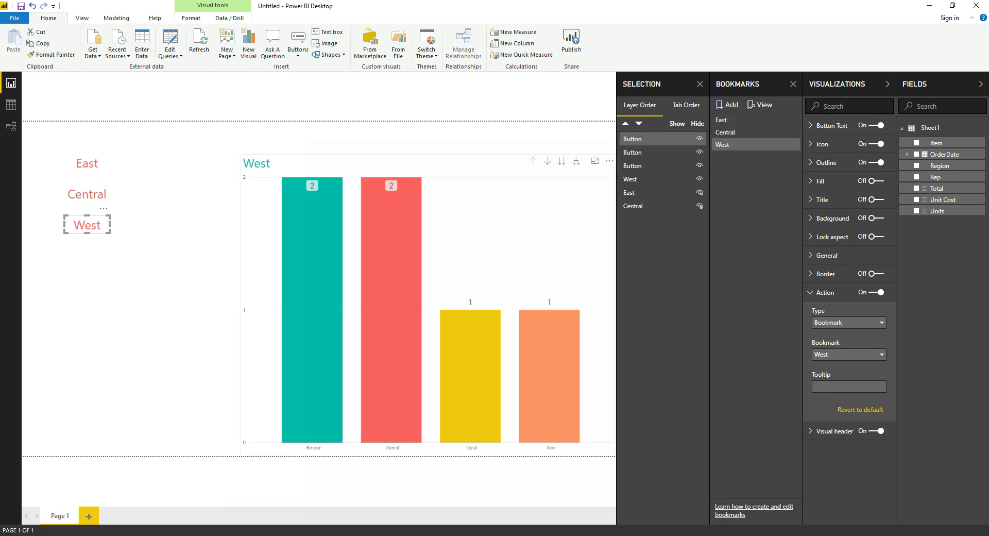
Step: Deselect, then test the East, Central and West buttons to confirm each shows its own chart
click(135, 354)
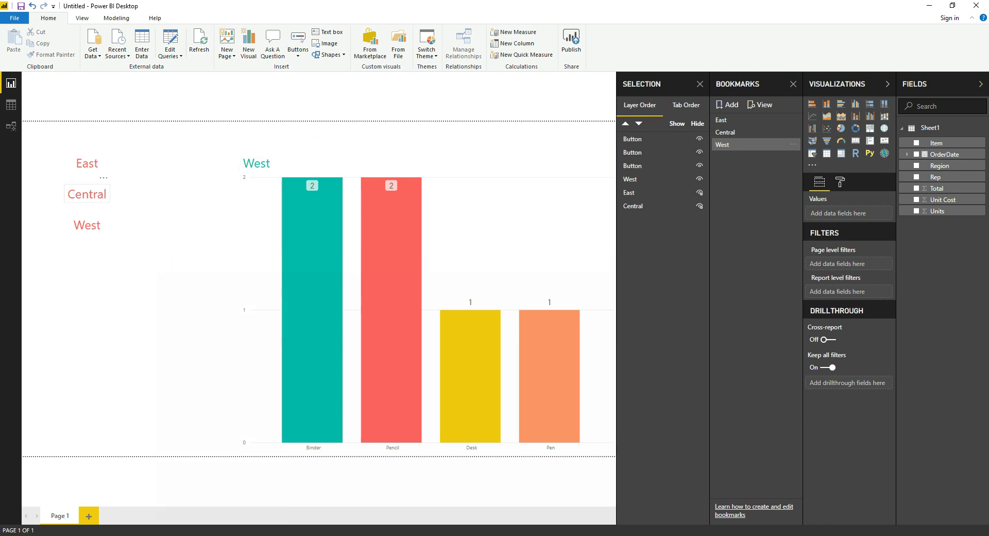
ctrl+click(87, 162)
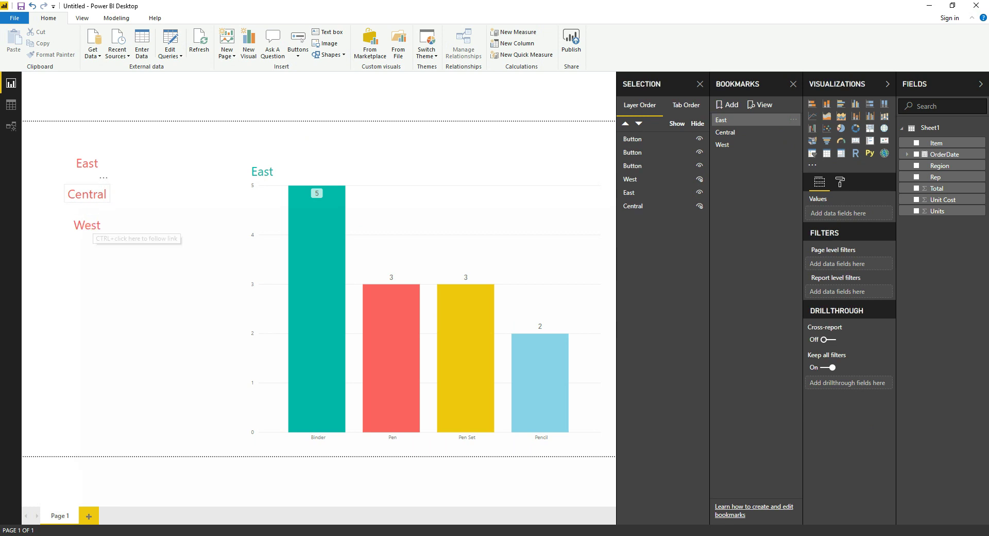
ctrl+click(65, 194)
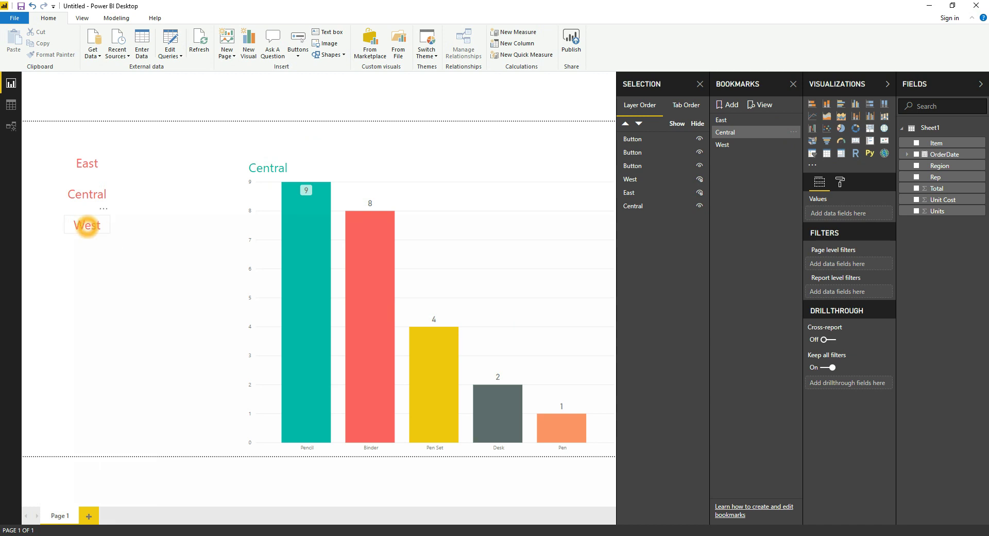
ctrl+click(87, 225)
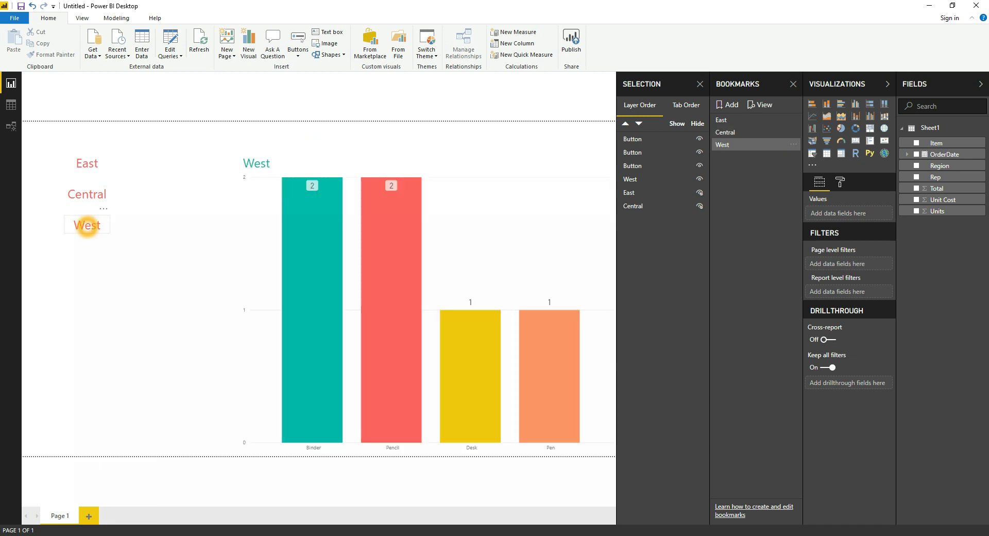